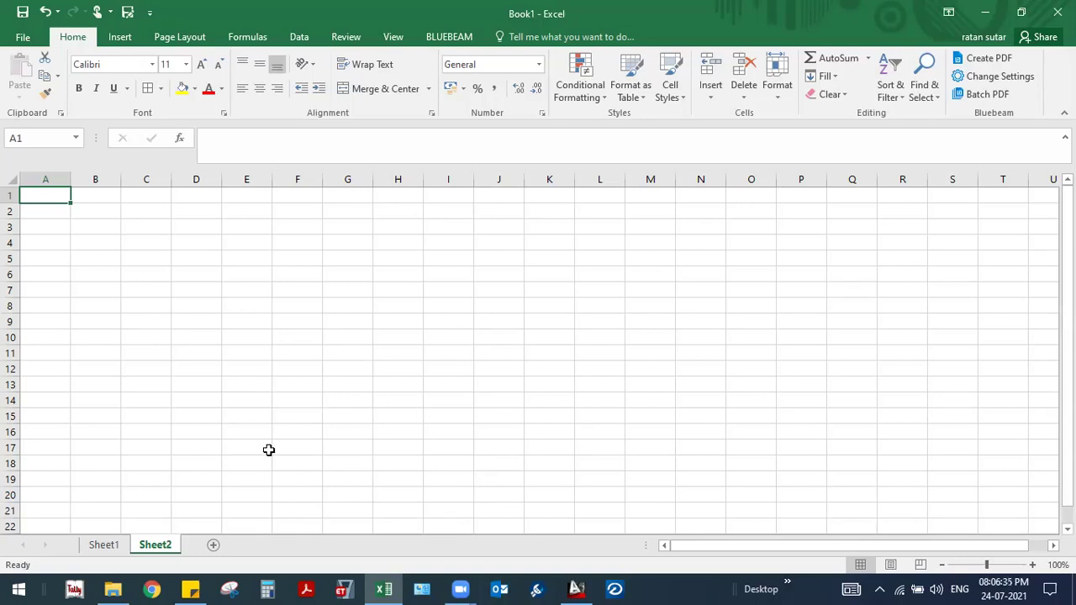
Step: Go to the Sheet1 worksheet that contains the Addition and Multiplication tables
click(110, 545)
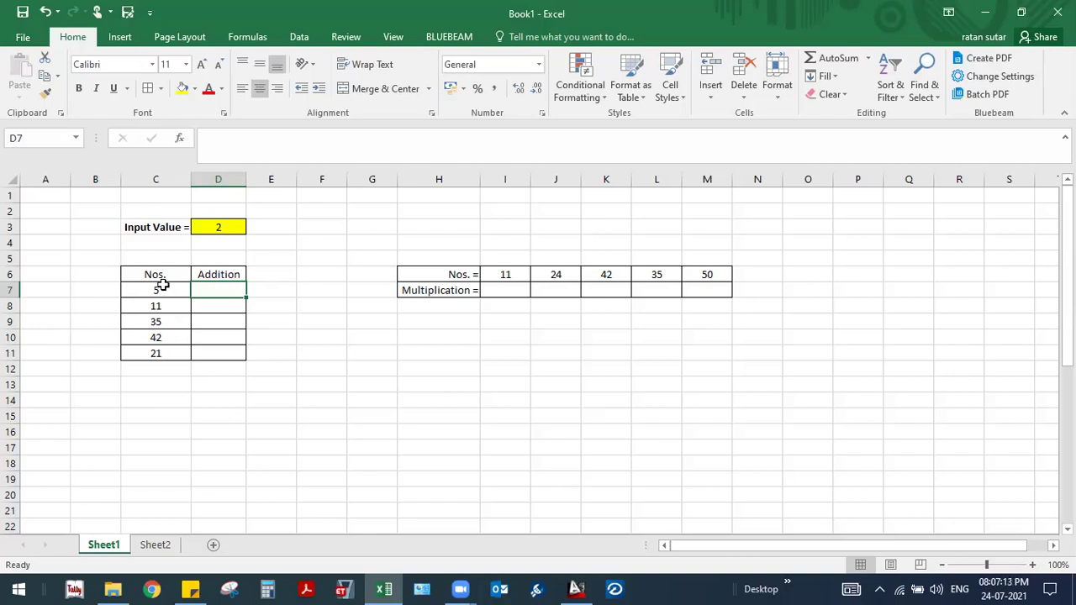
drag(161, 287, 162, 354)
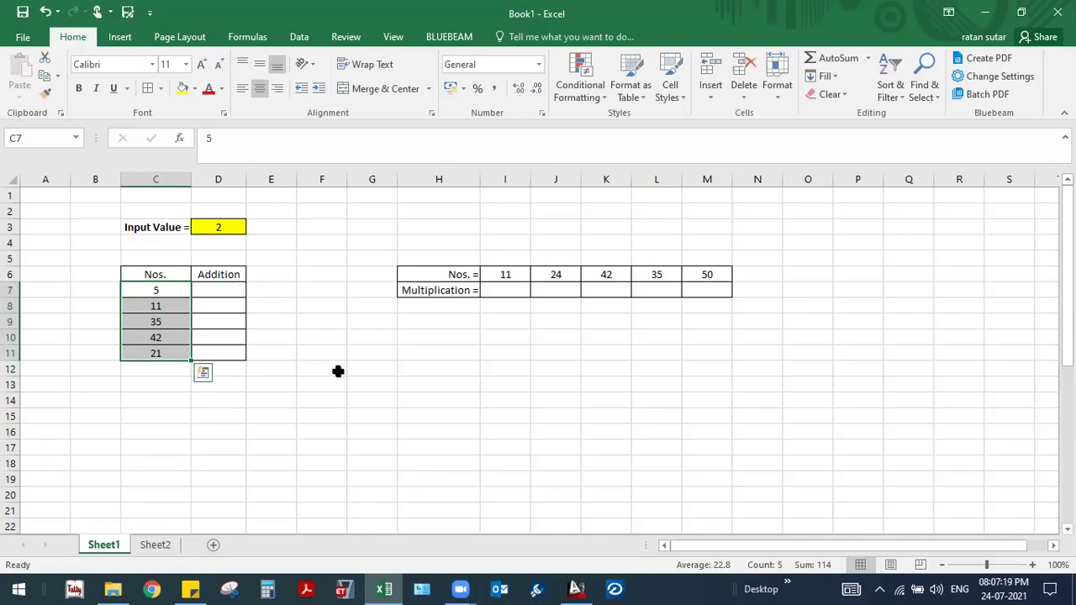
drag(508, 274, 706, 274)
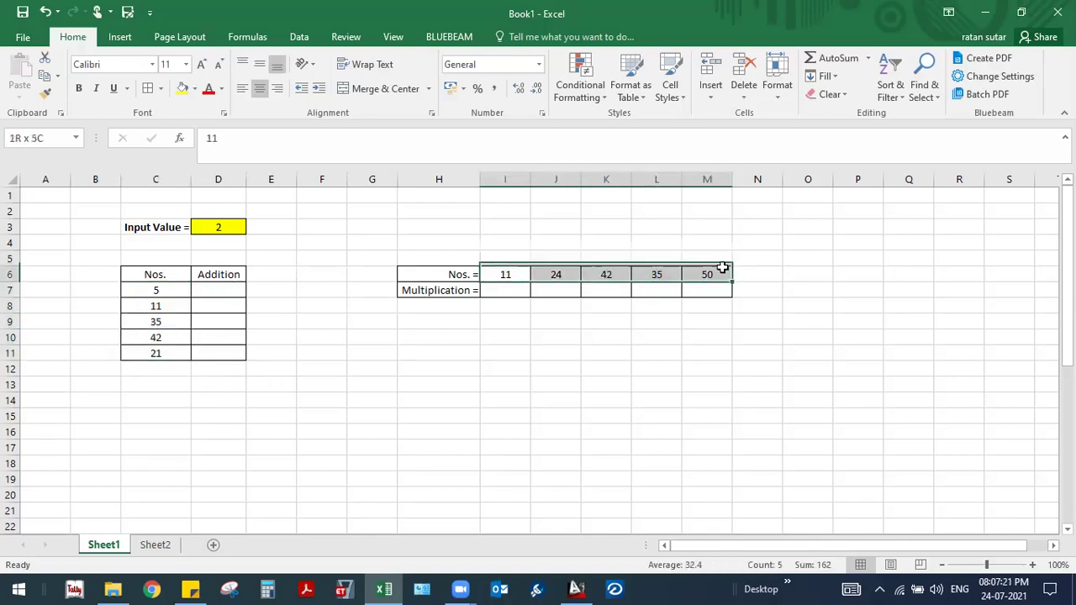
drag(500, 290, 707, 290)
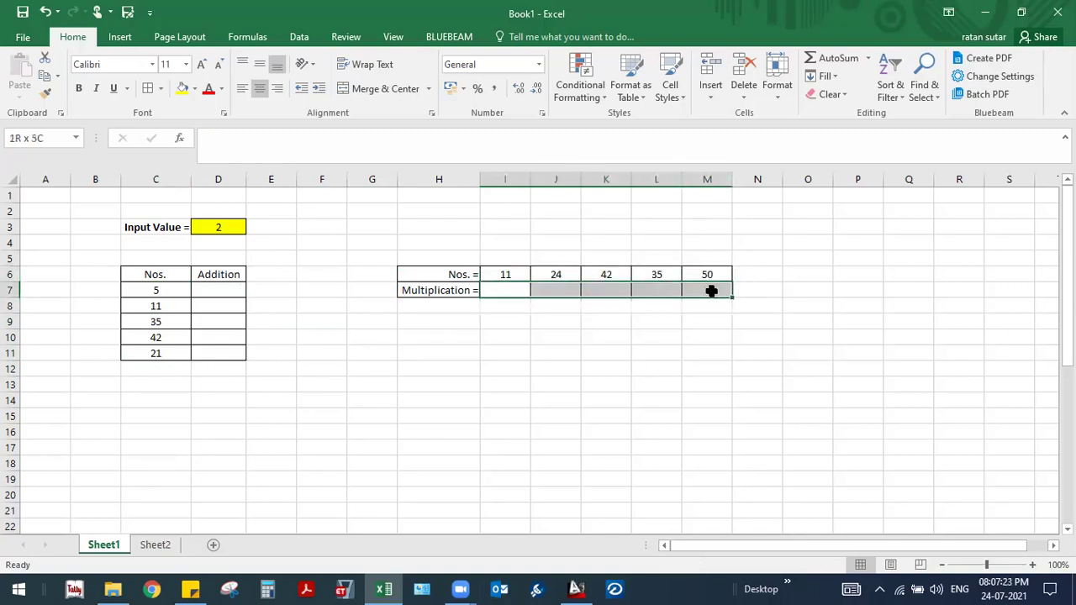
drag(211, 274, 220, 354)
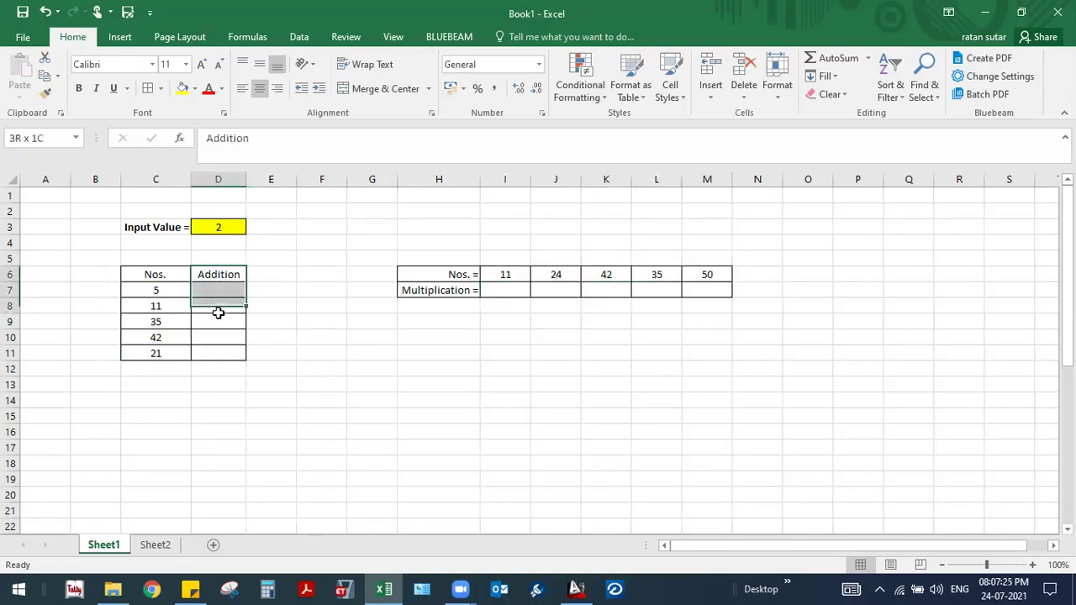
drag(447, 290, 705, 290)
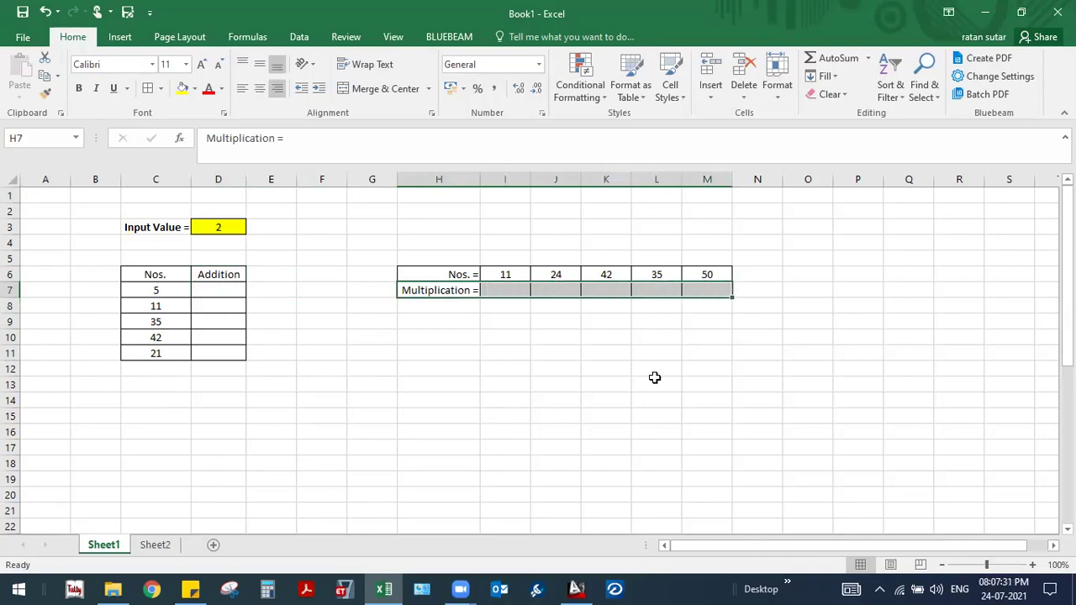
Step: Enter =D3+C7 in D7 and fill it down to D11
click(211, 289)
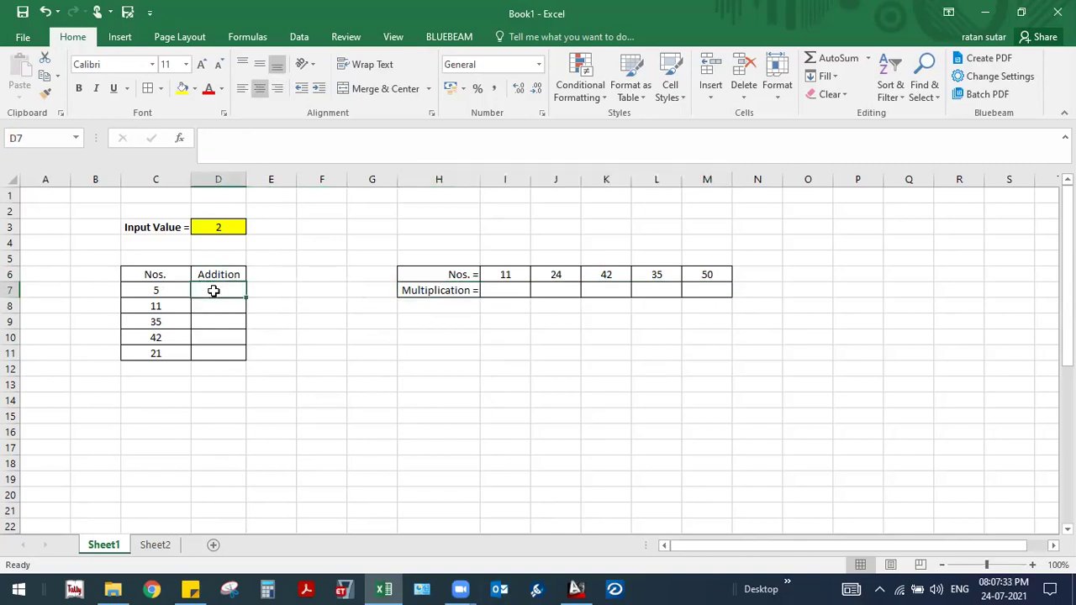
text(=)
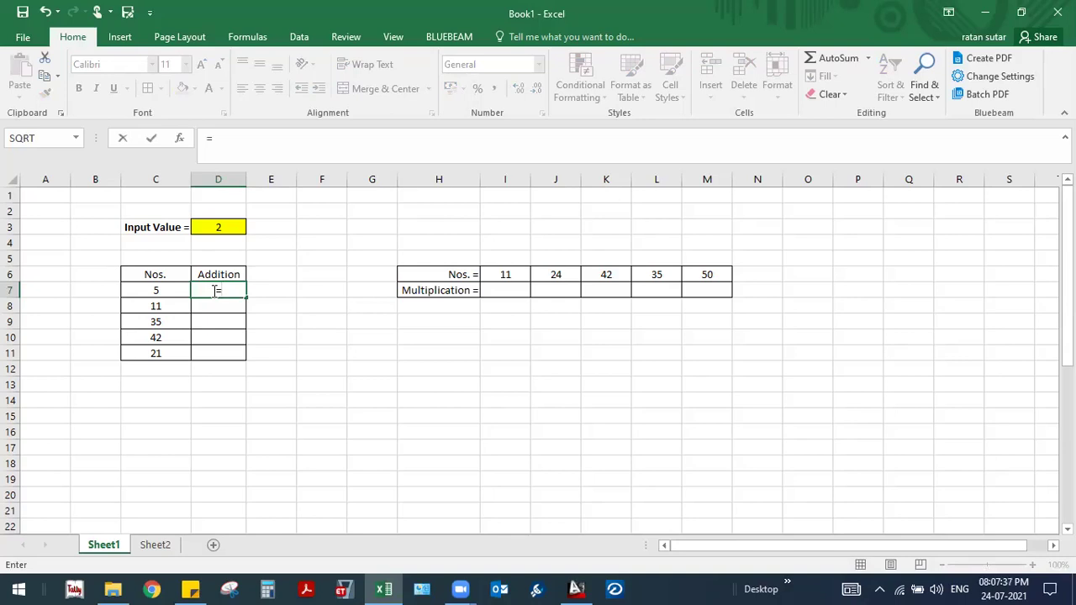
click(212, 227)
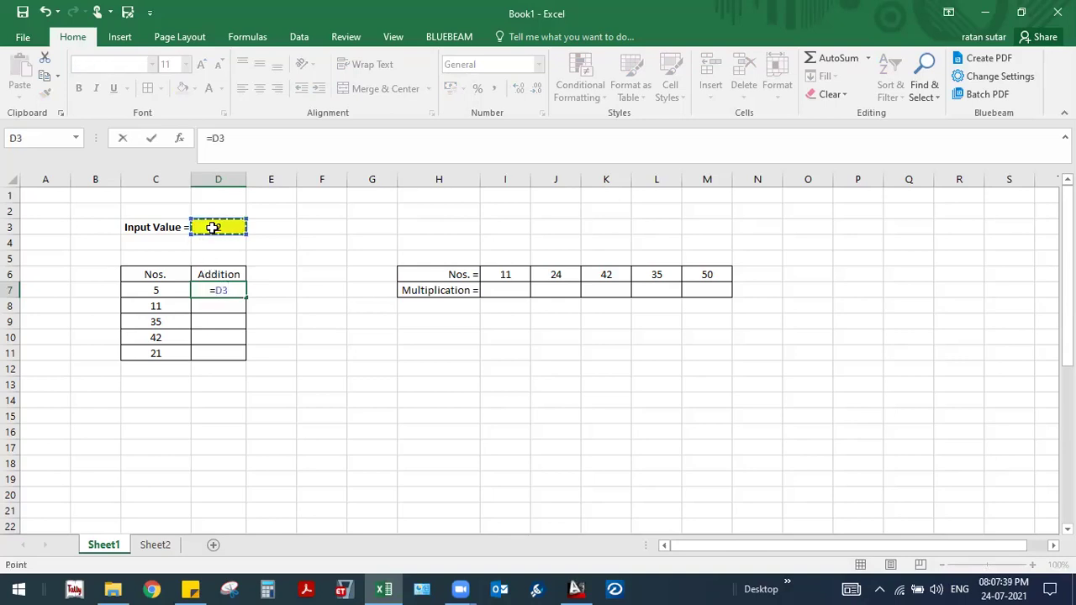
text(+)
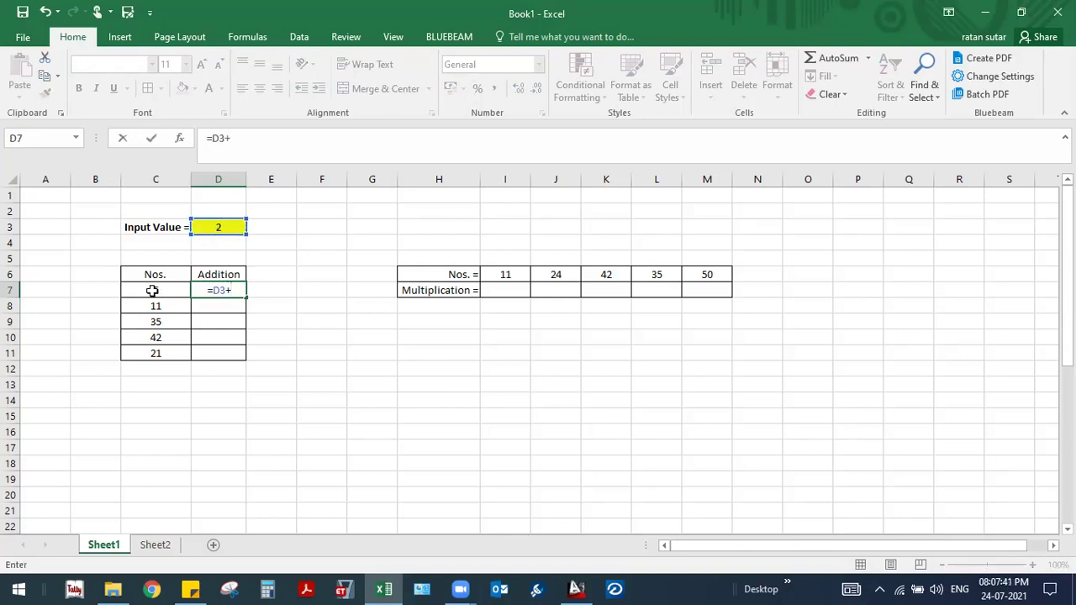
click(155, 290)
key(Return)
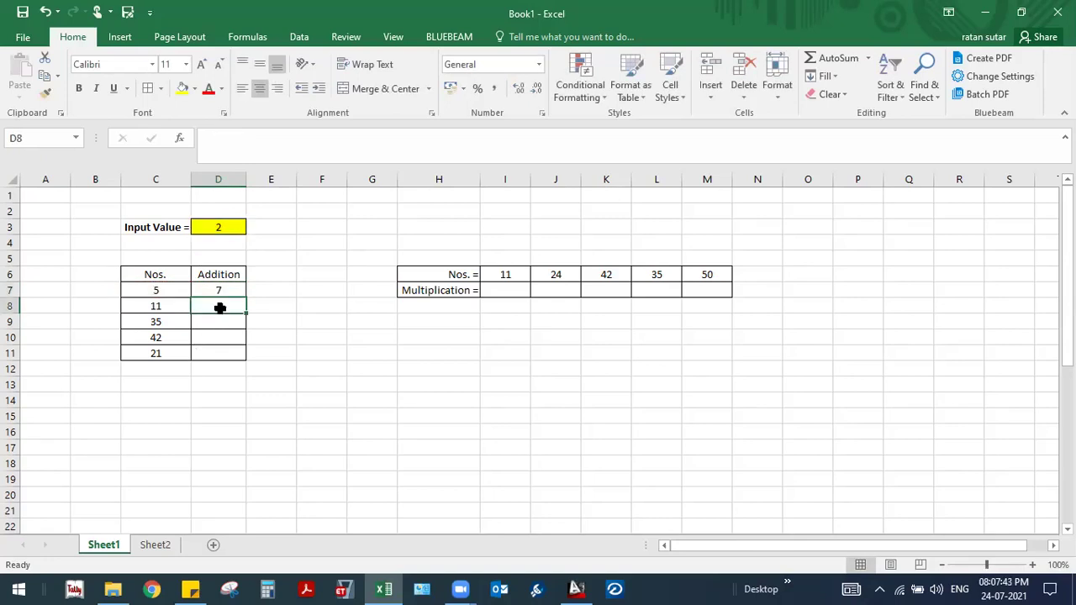
click(223, 292)
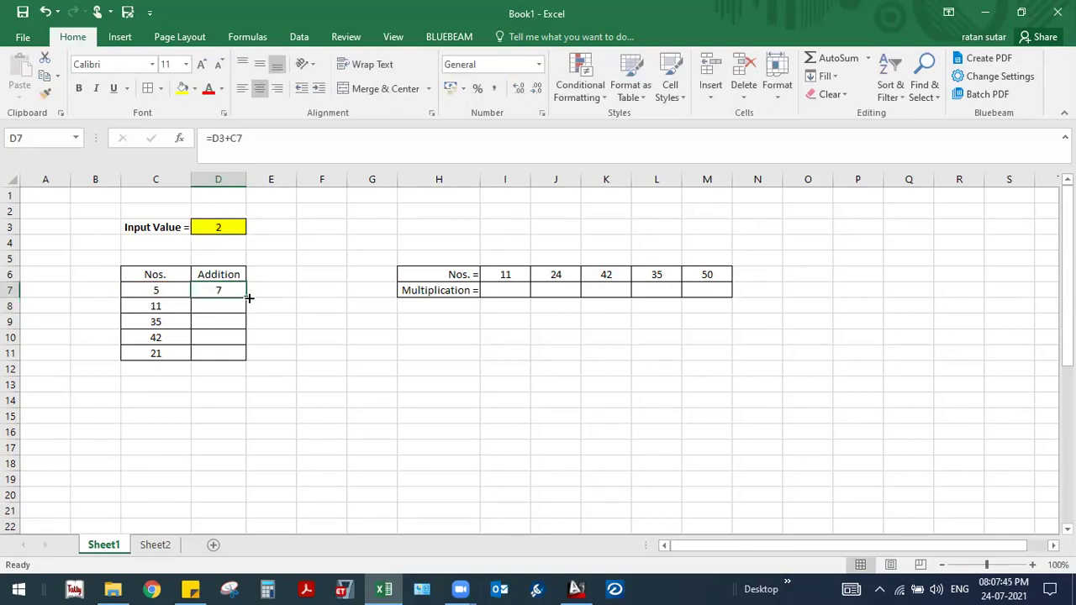
drag(249, 297, 249, 359)
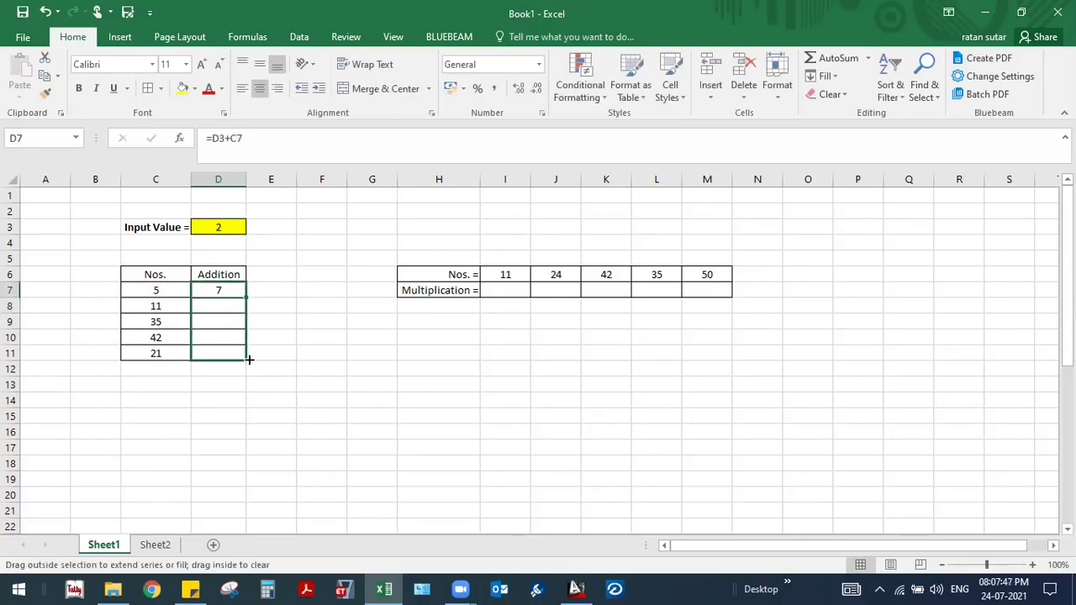
Step: Step through the copied Addition results in D8:D11 and return to D7
click(220, 305)
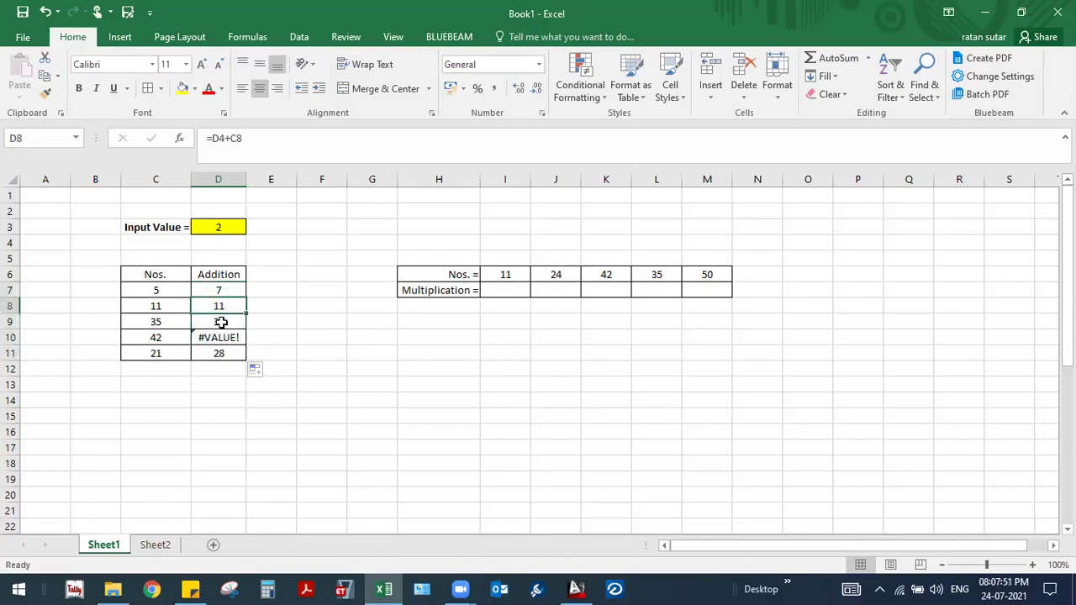
click(221, 321)
click(233, 338)
click(236, 353)
click(227, 290)
Step: Inspect the D7, D8 and D10 formulas to see how the D3 reference shifts
click(278, 139)
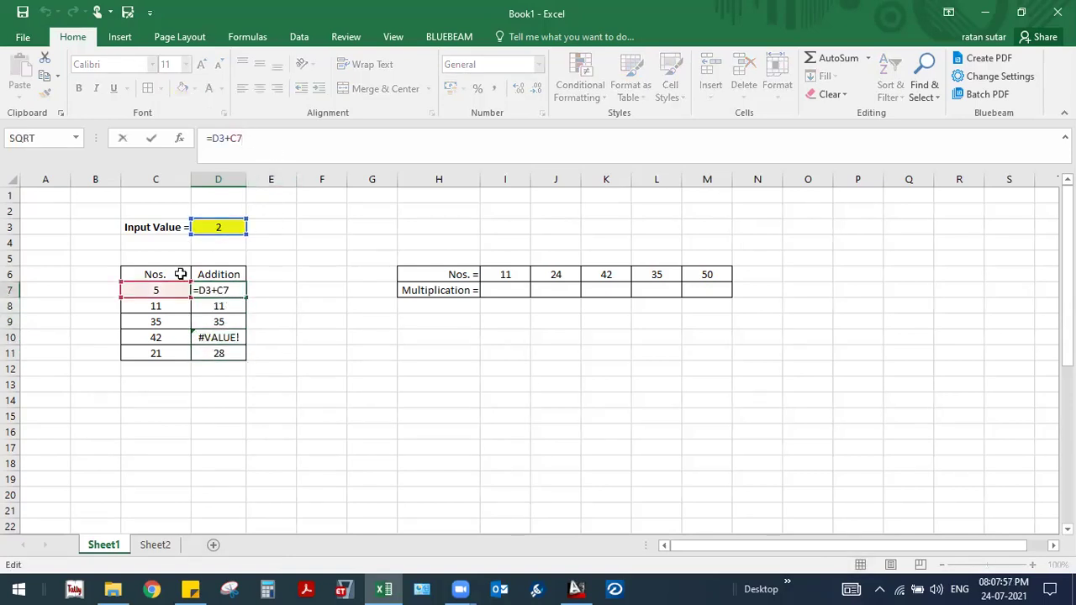
click(214, 305)
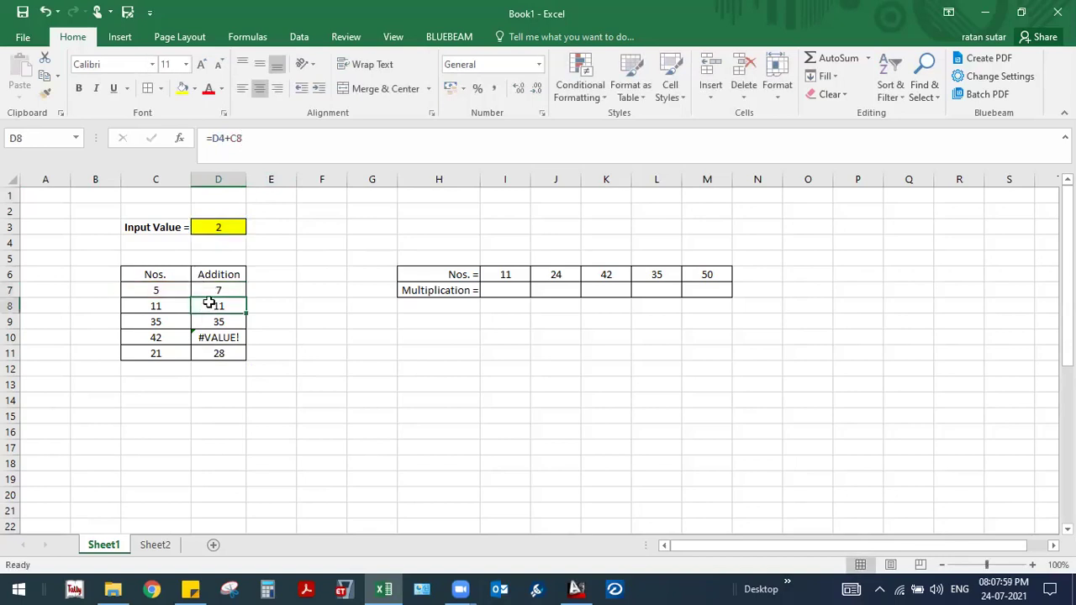
click(271, 138)
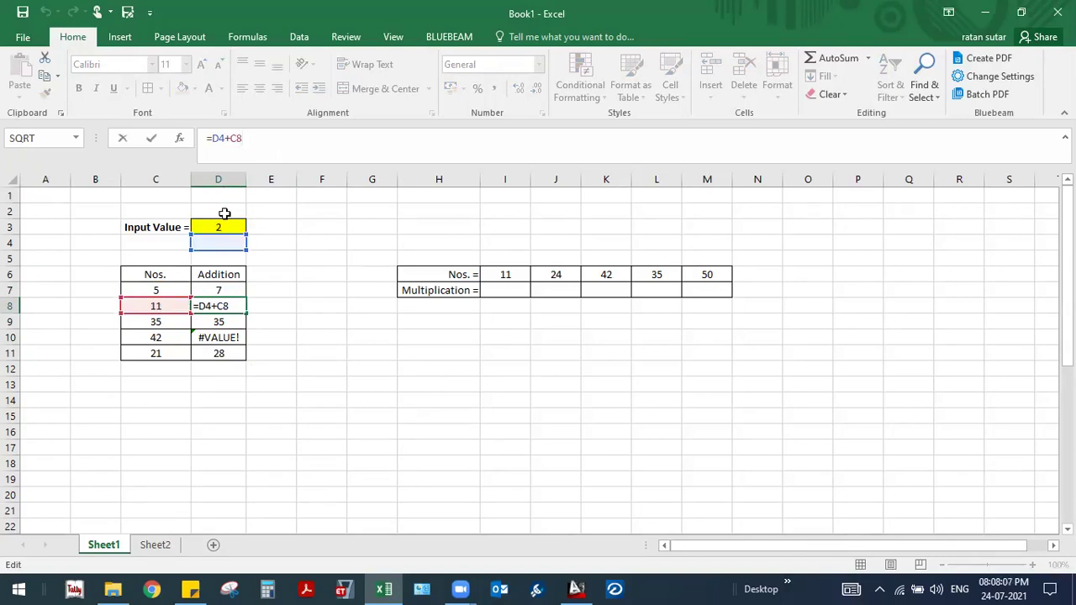
key(Return)
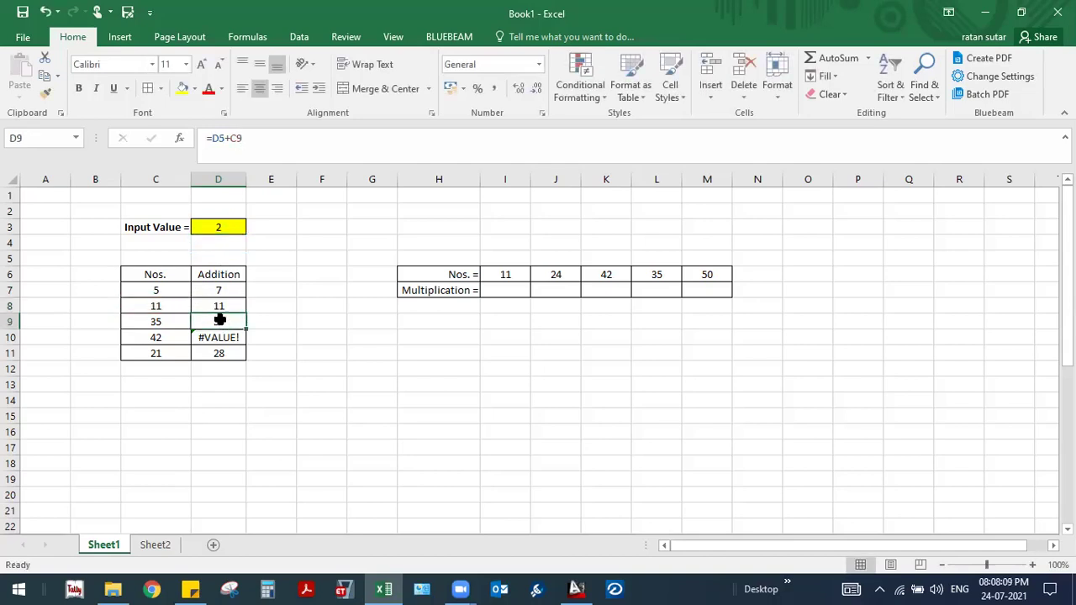
key(Down)
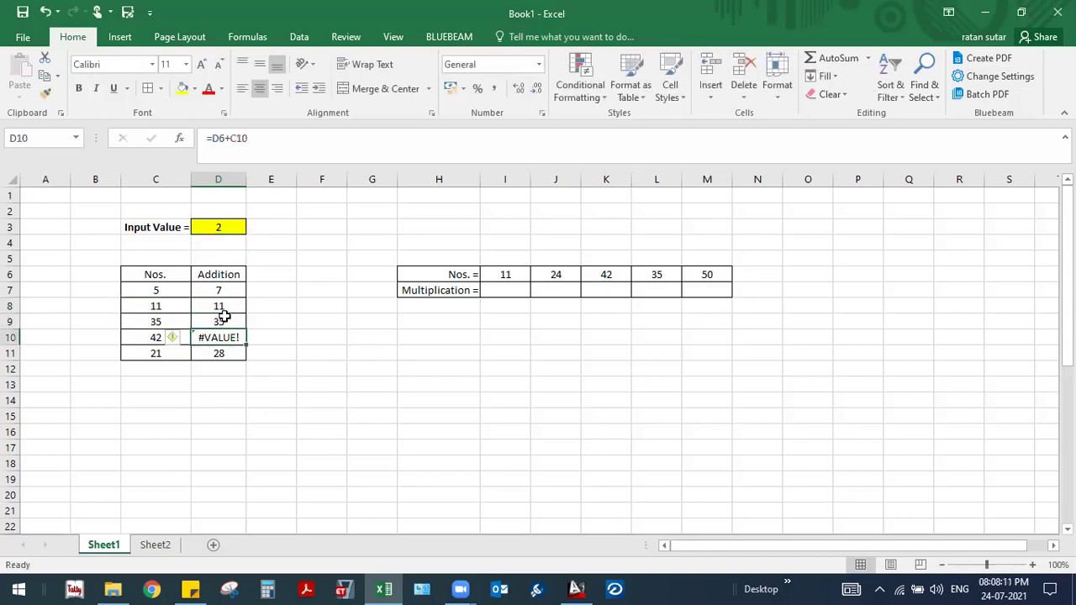
click(293, 145)
key(Return)
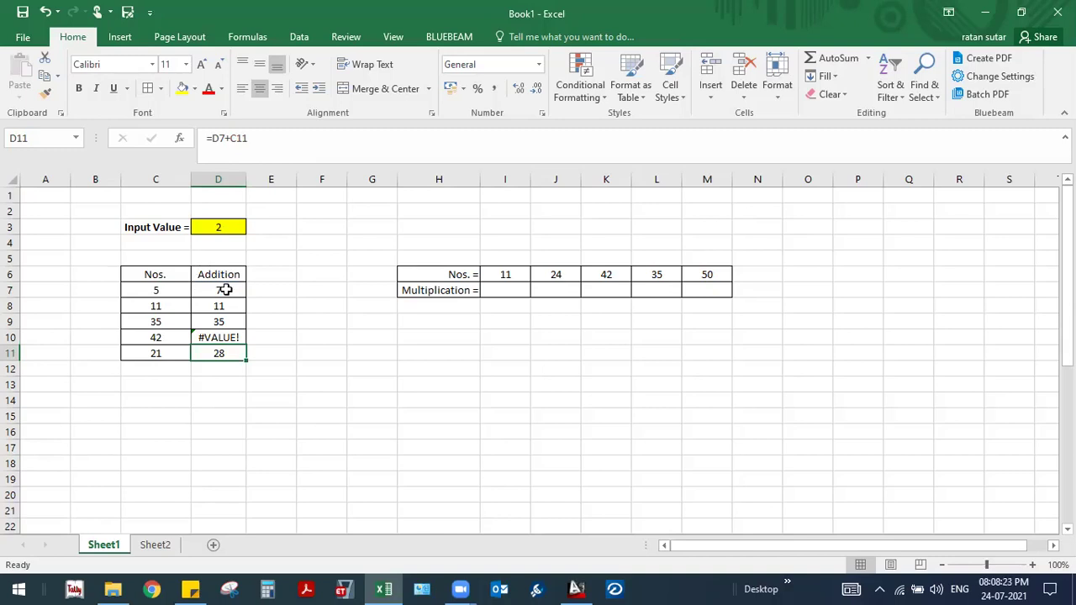
click(225, 289)
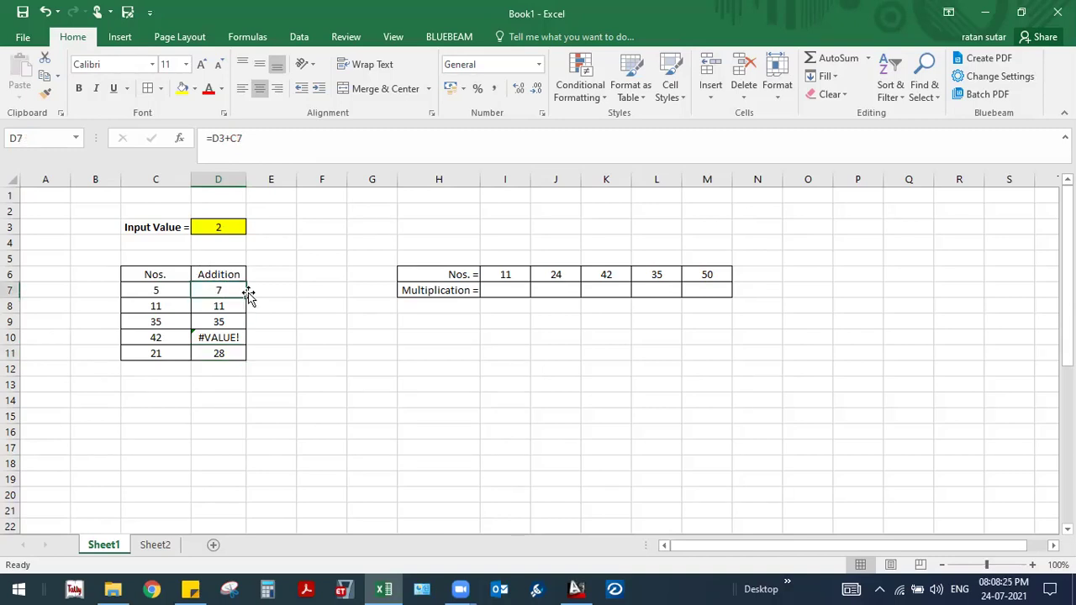
Step: Point out input cell D3, then open D7's formula =D3+C7 in the formula bar
click(221, 227)
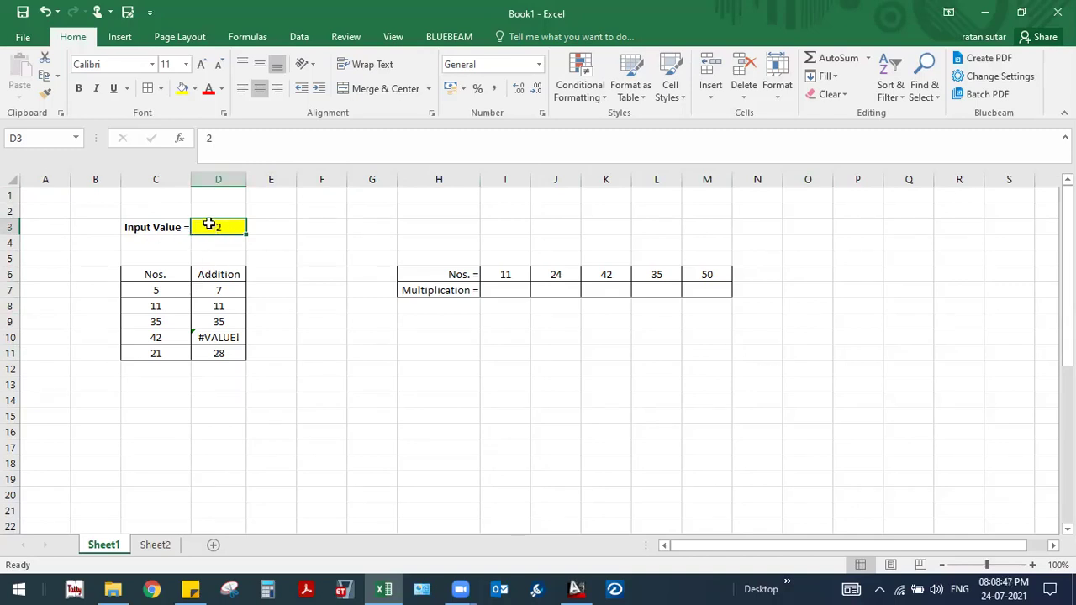
click(218, 288)
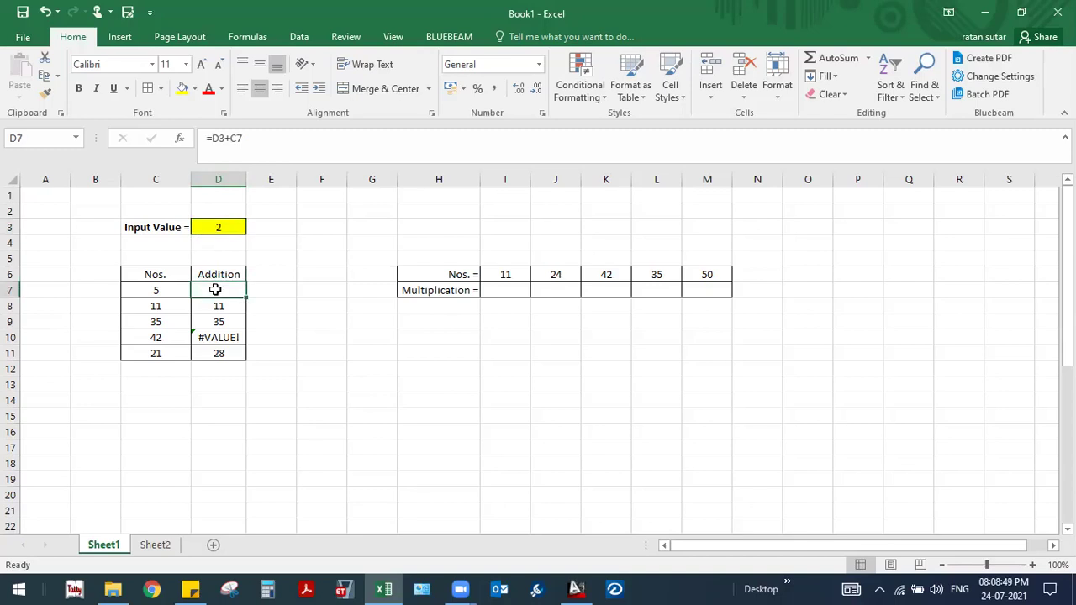
click(216, 138)
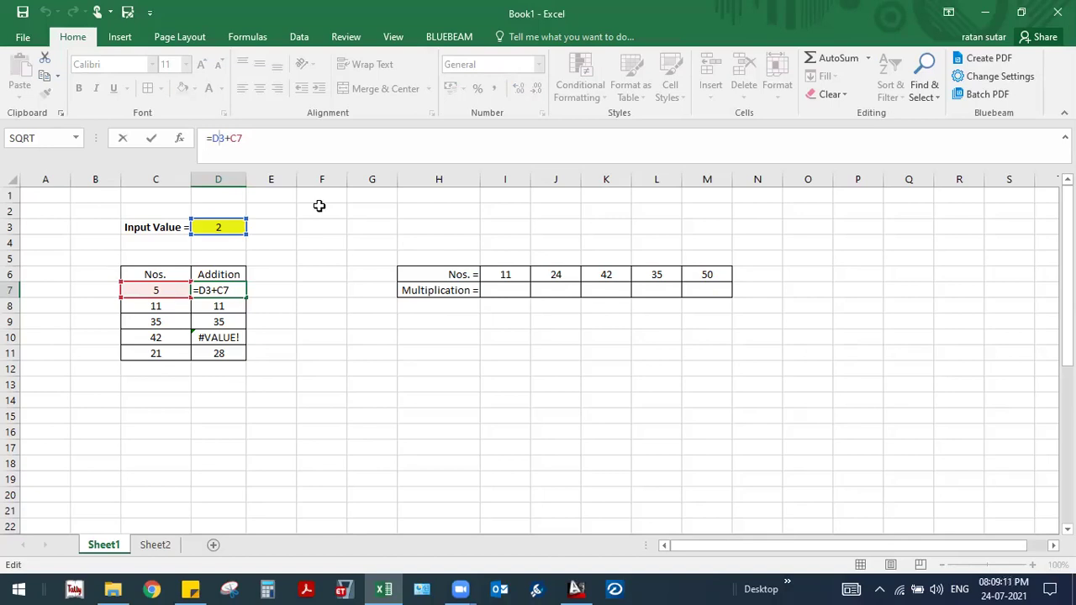
Step: Change D7 to =D$3+C7 and fill it down to D11
text(4)
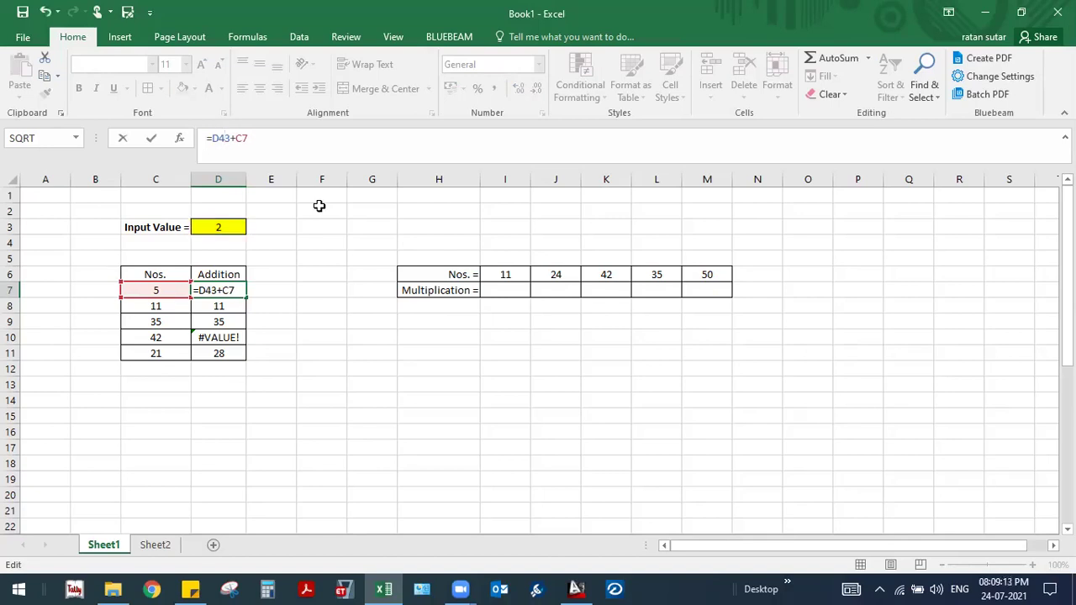
key(BackSpace)
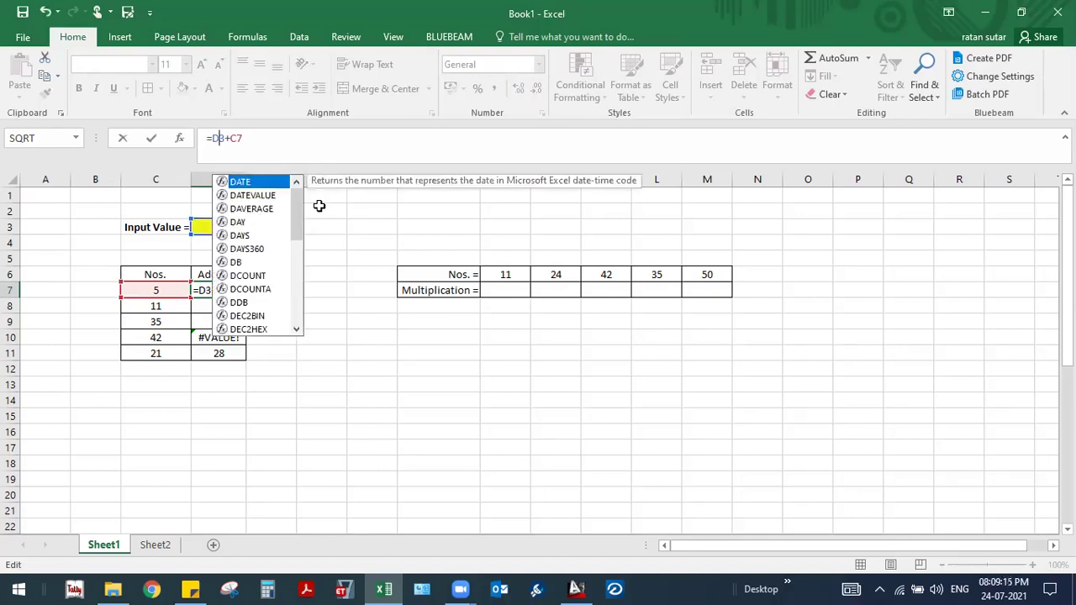
text($)
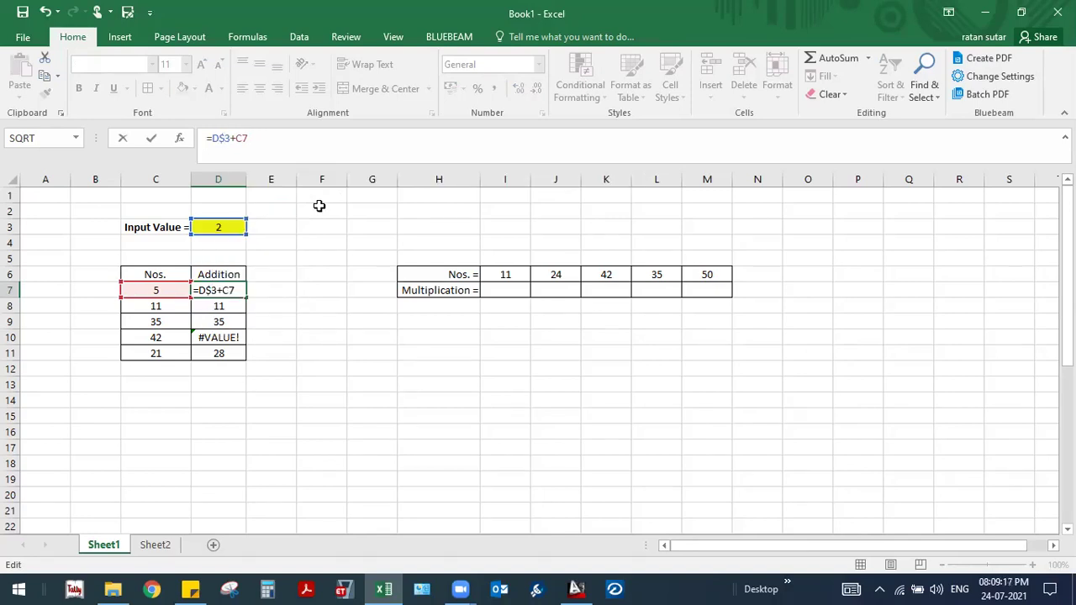
key(Return)
click(231, 291)
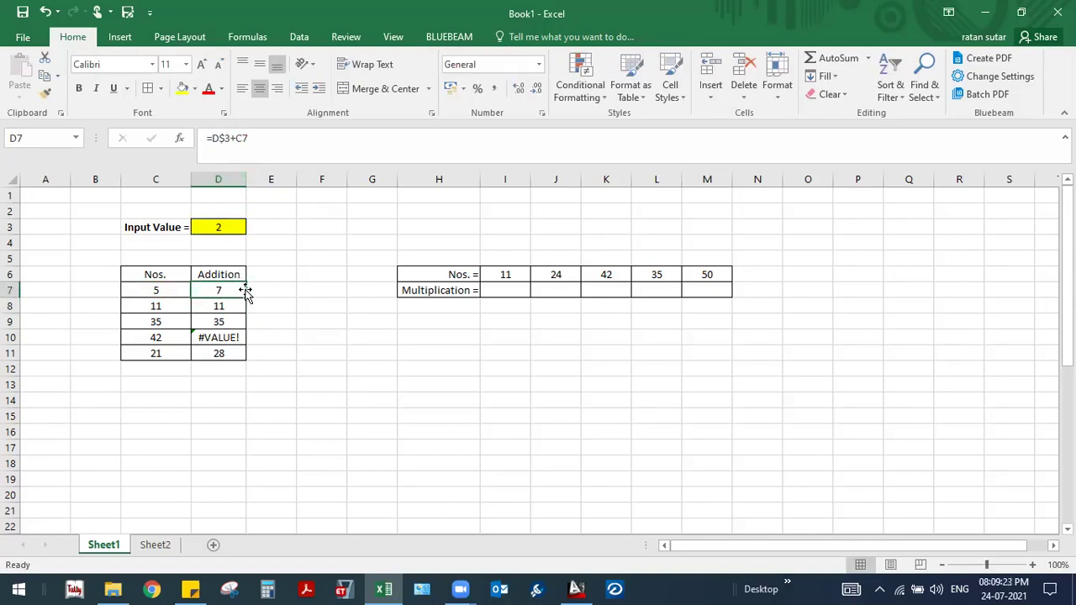
drag(246, 297, 246, 360)
Step: Check each copied Addition formula in D8:D11, then return to D7
click(224, 306)
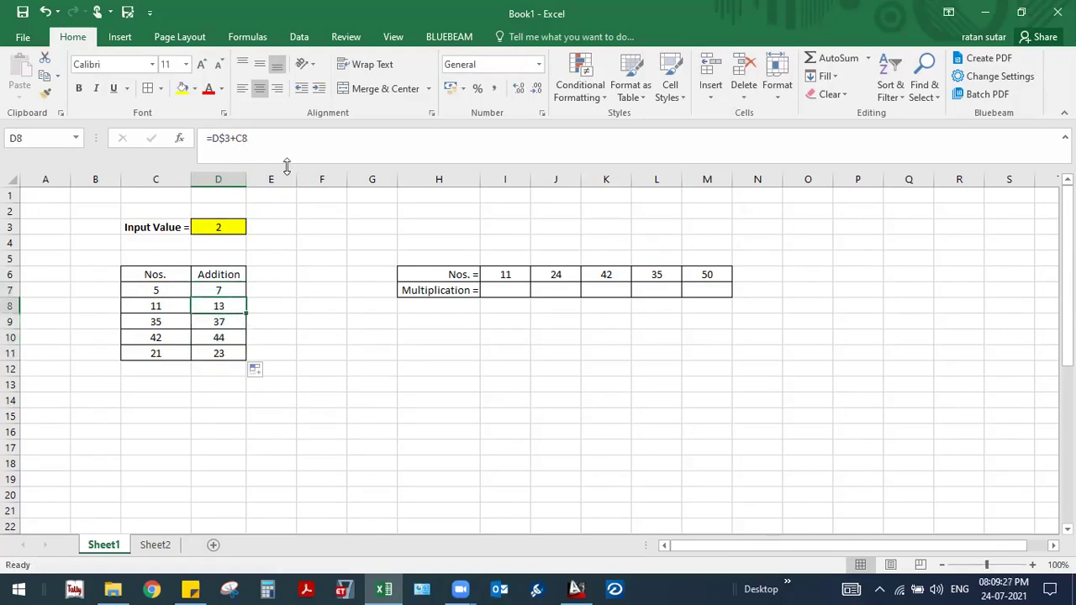
click(289, 145)
key(Return)
click(289, 140)
key(Return)
click(289, 141)
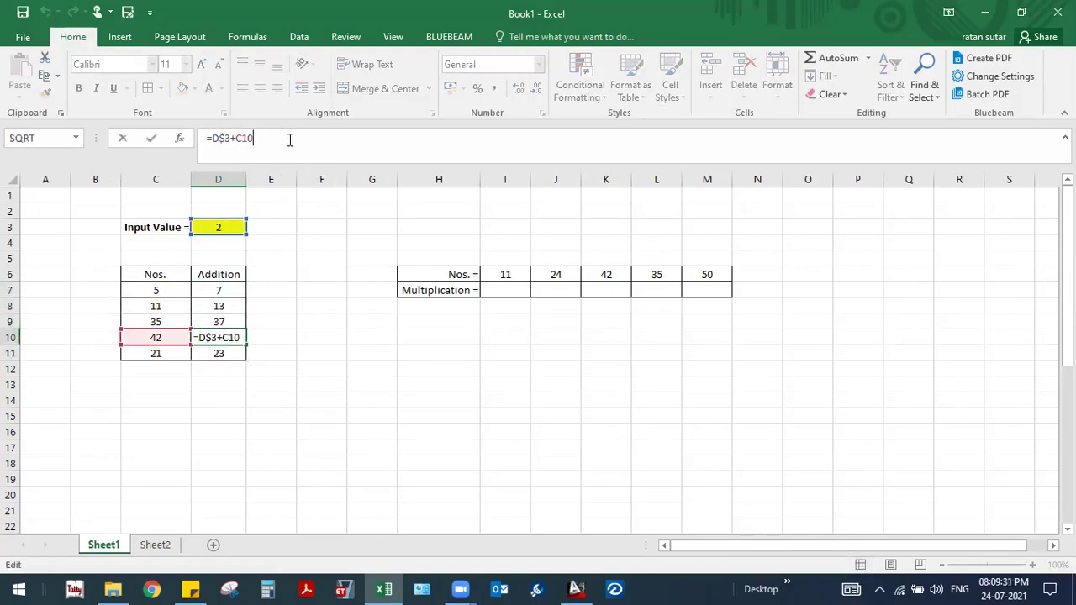
key(Return)
click(289, 140)
key(Return)
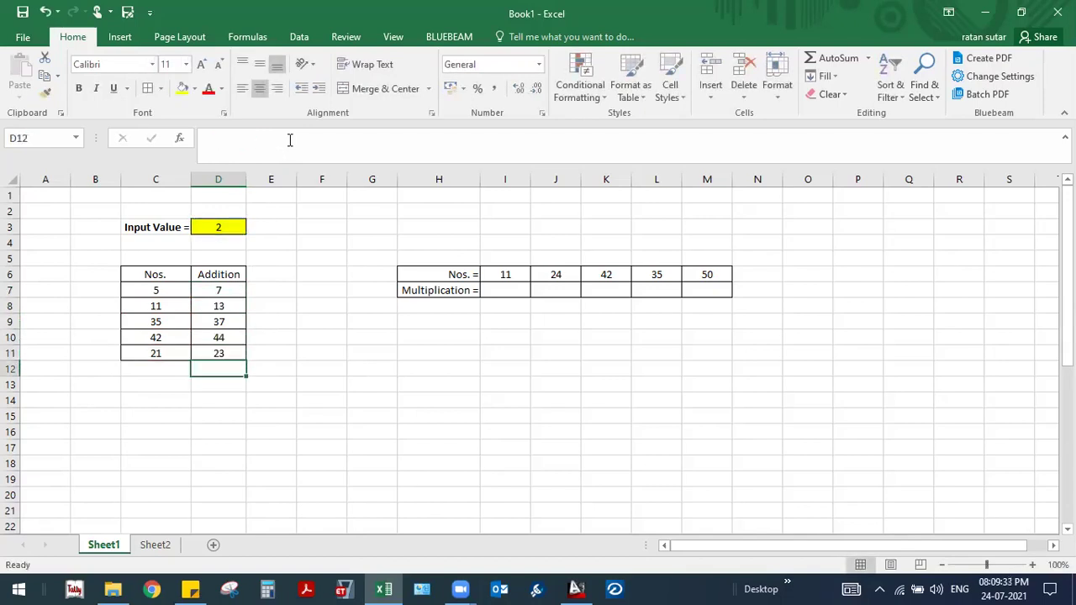
click(232, 291)
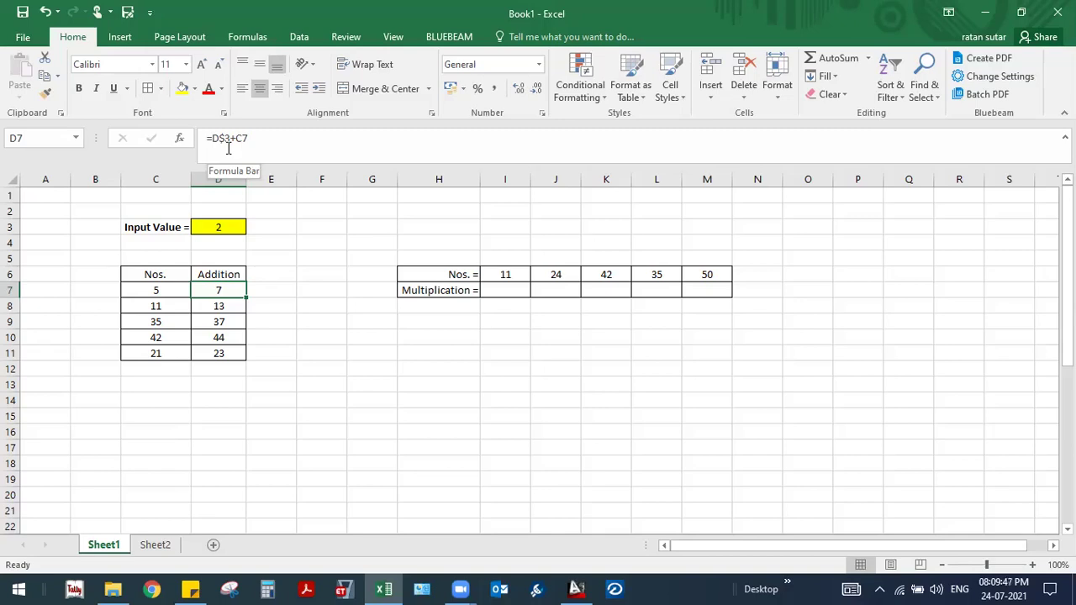
Step: Enter =D3*I6 in I7 and fill it across to M7
click(492, 286)
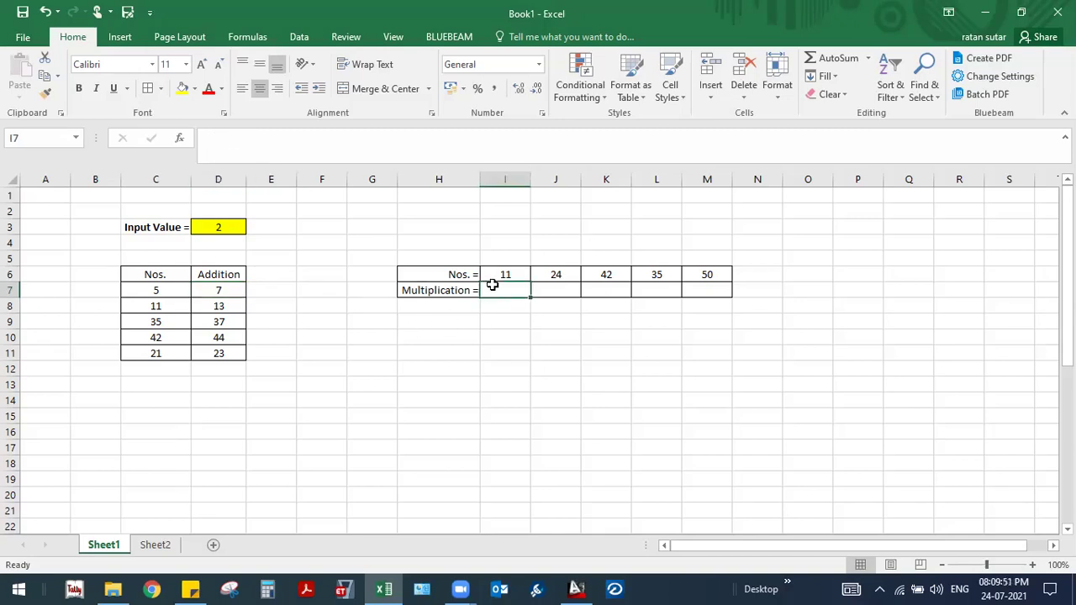
text(=)
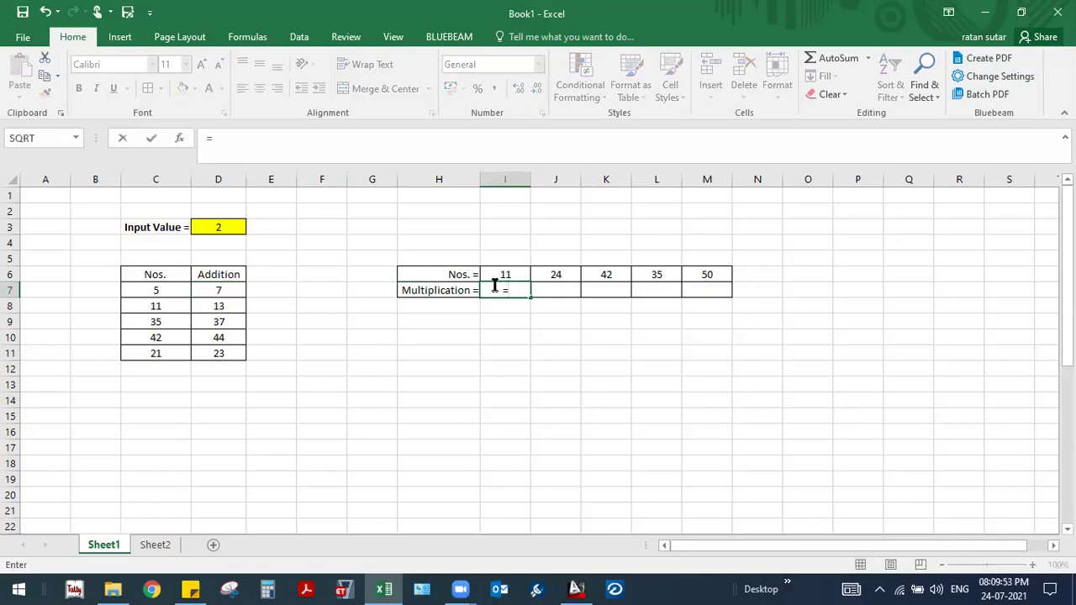
click(232, 226)
text(*)
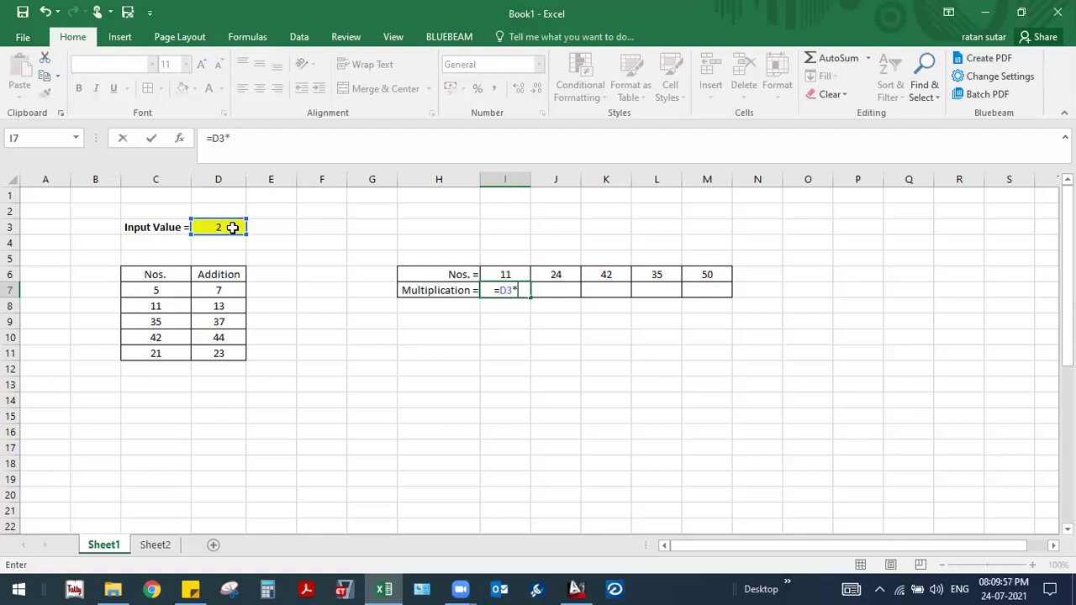
click(498, 274)
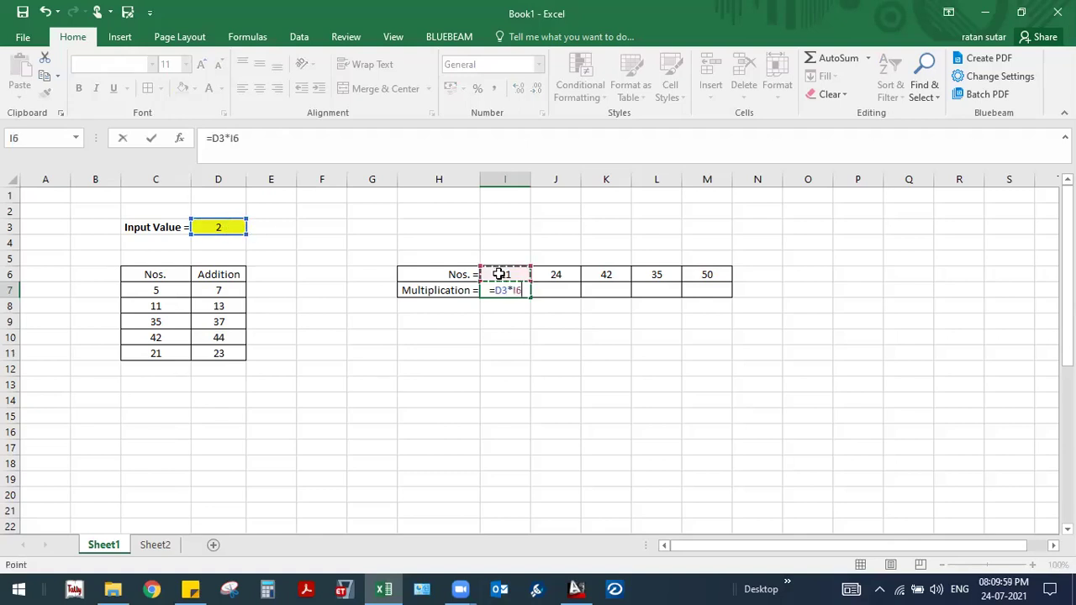
key(Return)
click(510, 291)
drag(532, 300, 715, 296)
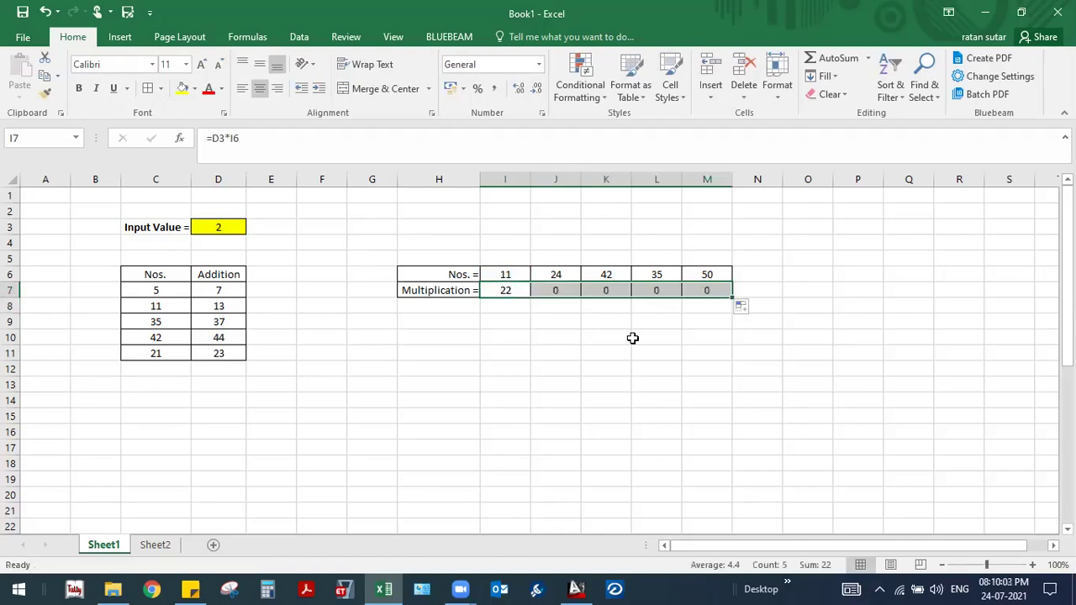
Step: Inspect the copied Multiplication formulas giving 0, compare with the Addition results, then return to I7
click(469, 144)
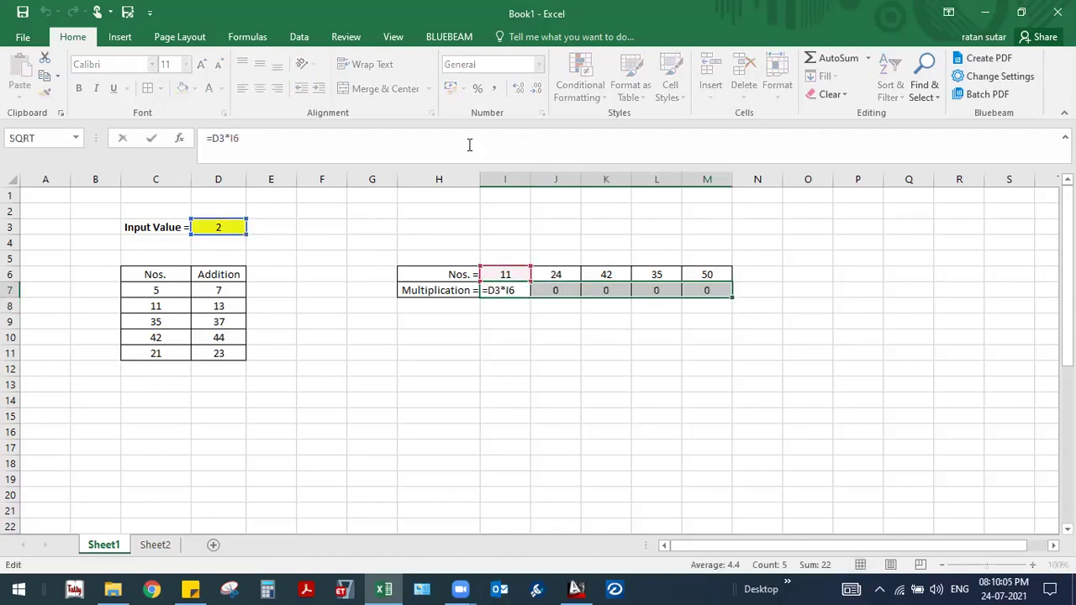
key(Return)
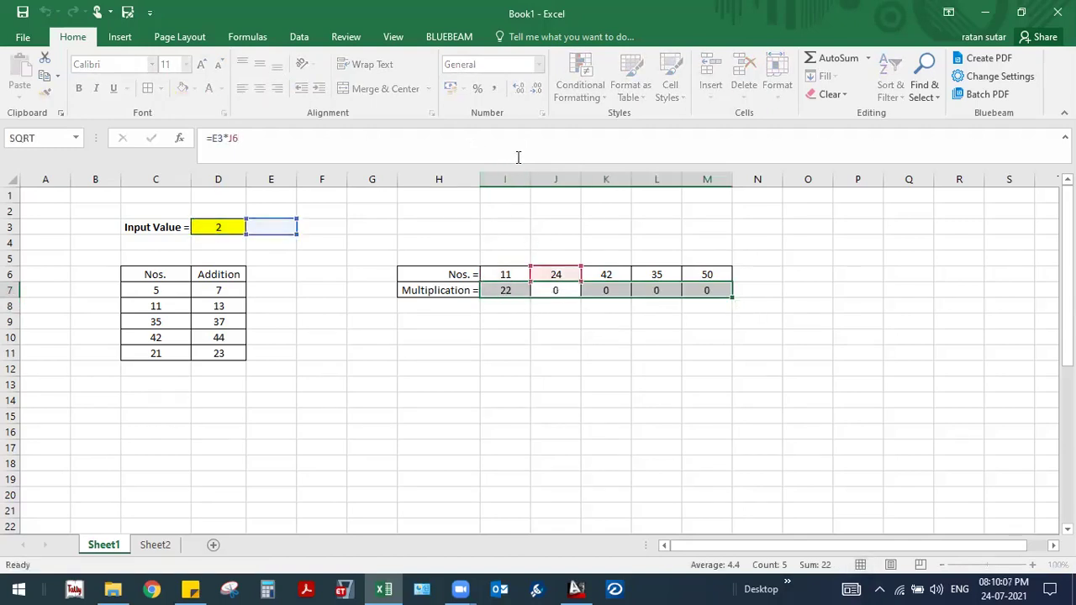
key(Return)
key(F2)
key(Return)
key(F2)
key(Return)
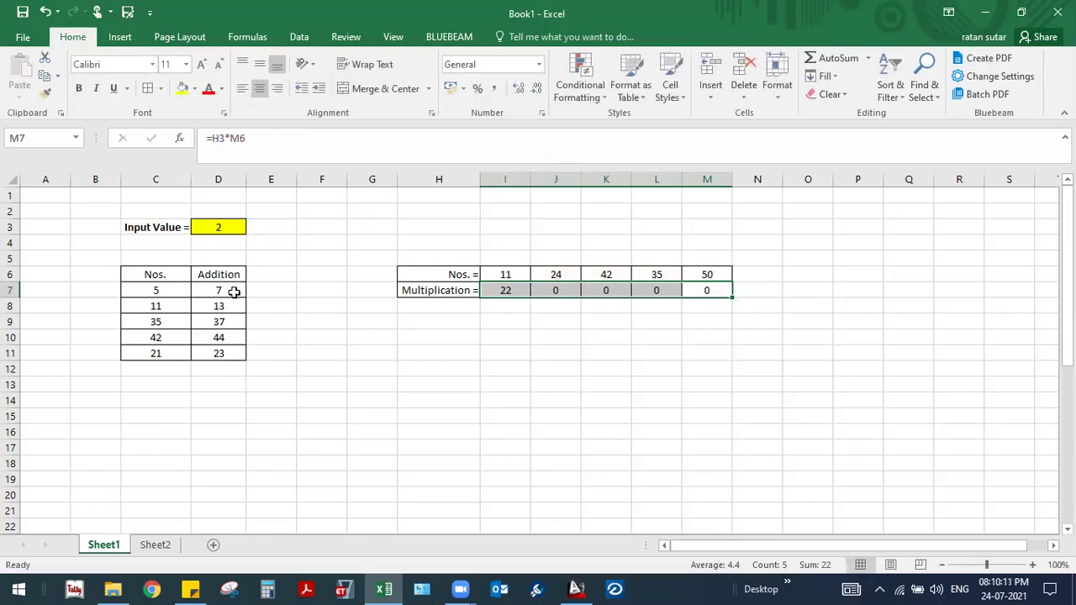
drag(234, 291, 225, 353)
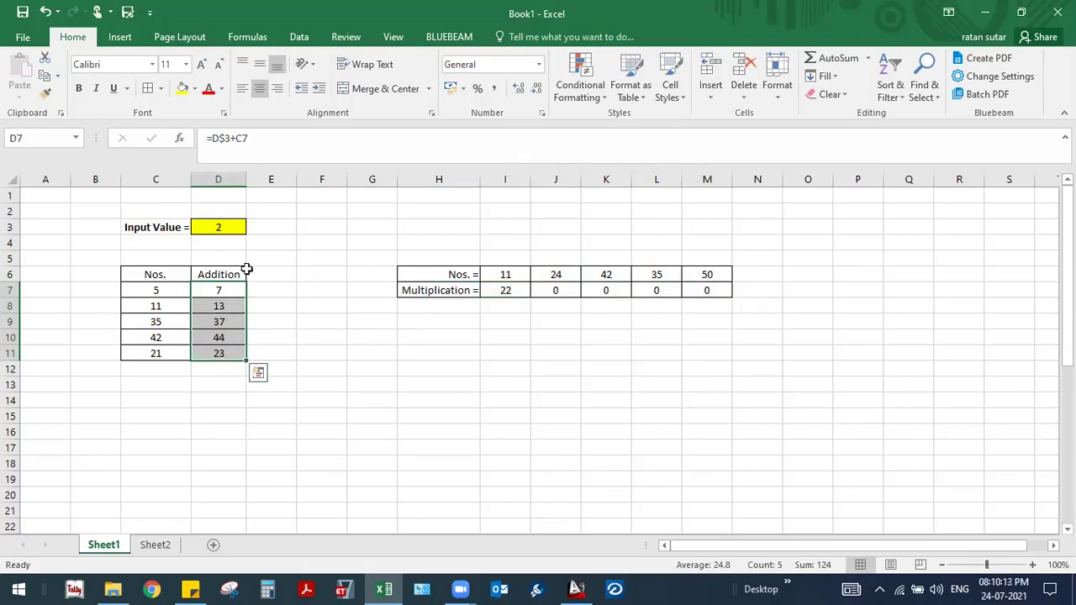
click(504, 290)
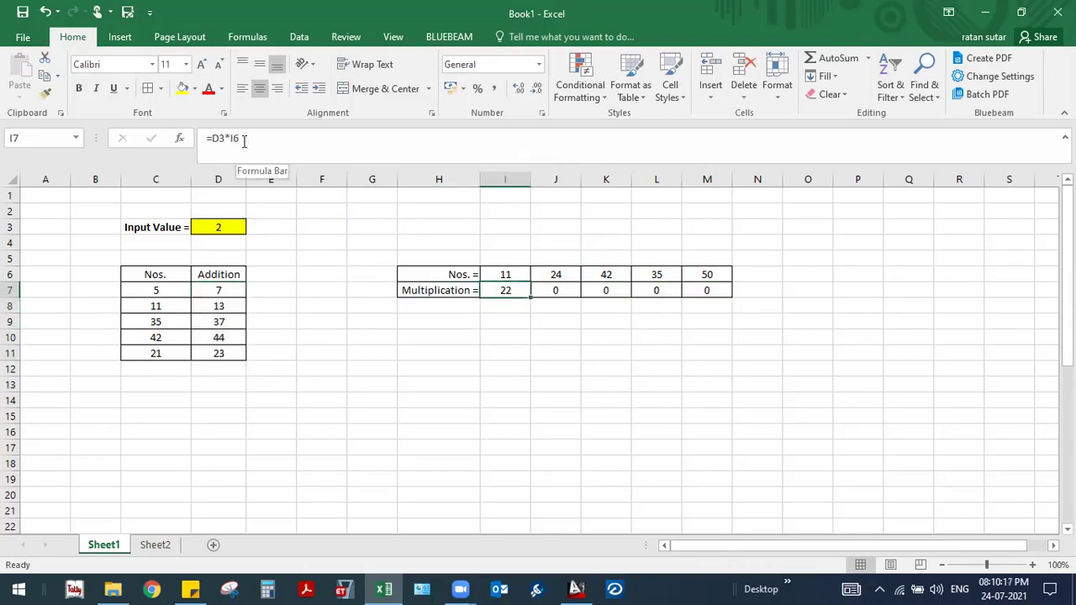
Step: Change I7 to =$D3*I6 and fill it across to M7
click(215, 139)
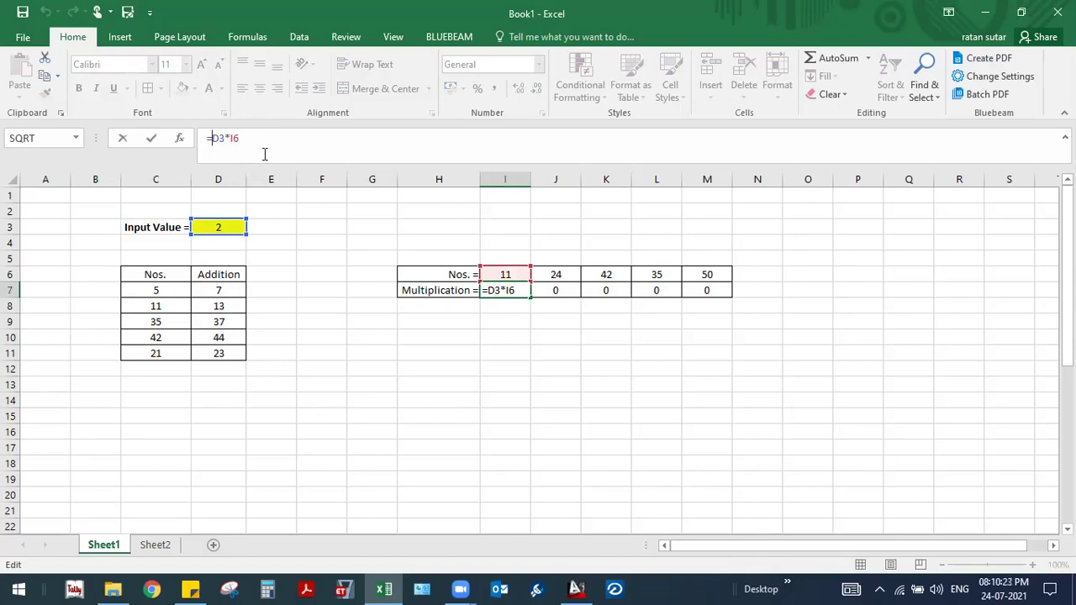
text($)
key(Return)
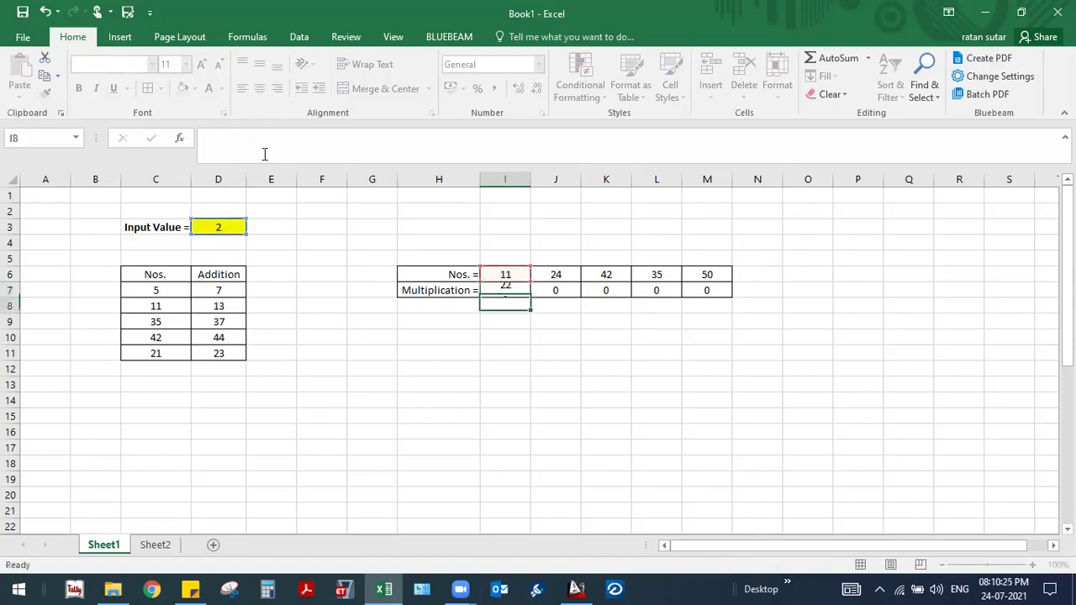
click(520, 293)
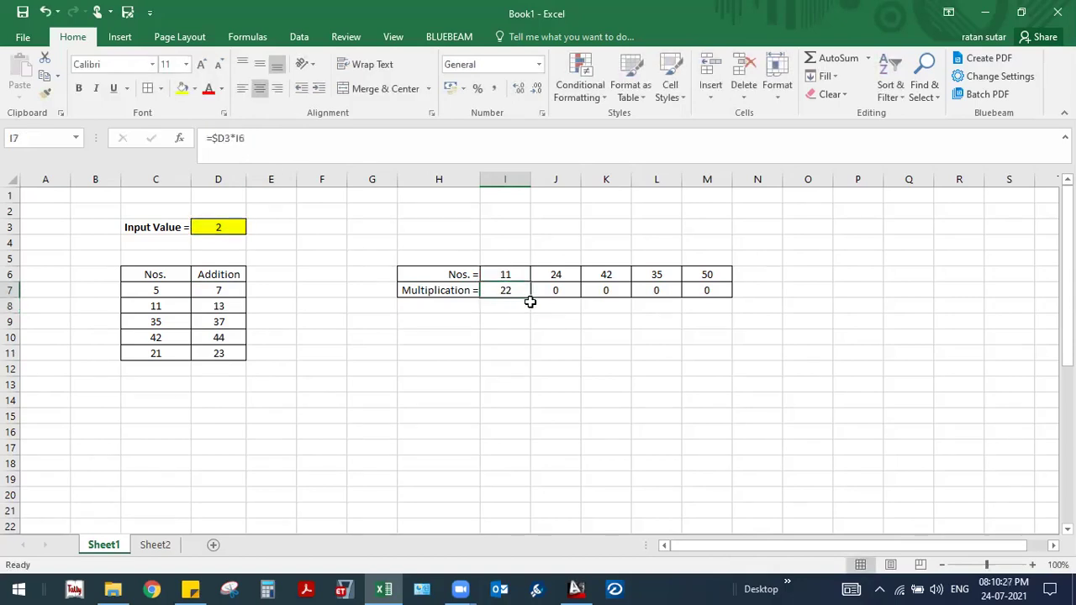
drag(529, 299, 709, 294)
Step: Check the copied formulas in J7 through M7, now giving 48, 84, 70 and 100
click(543, 289)
click(486, 145)
key(Return)
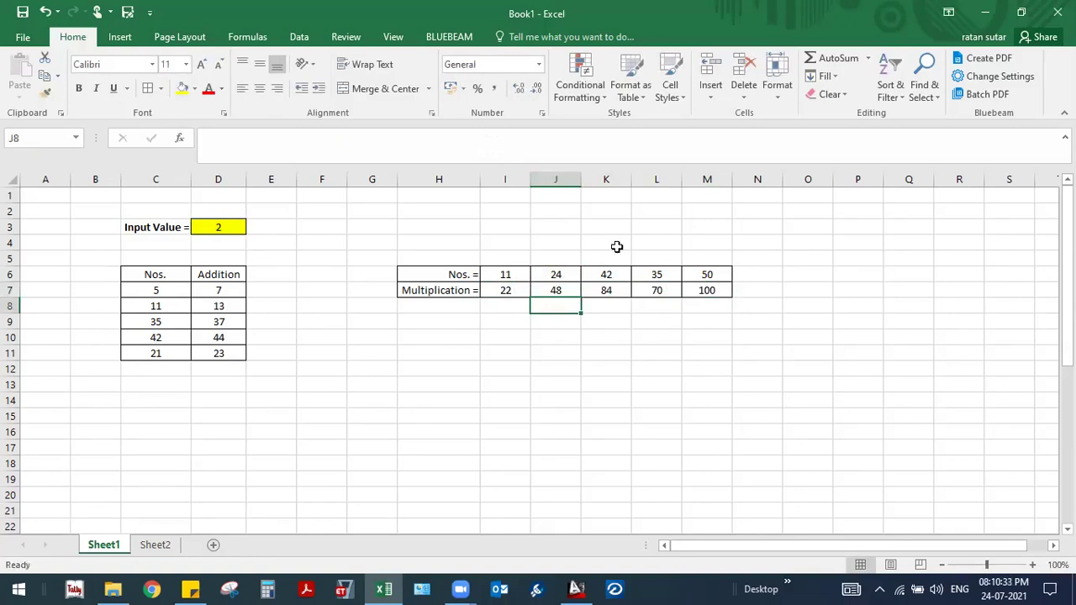
click(612, 288)
click(496, 143)
key(Return)
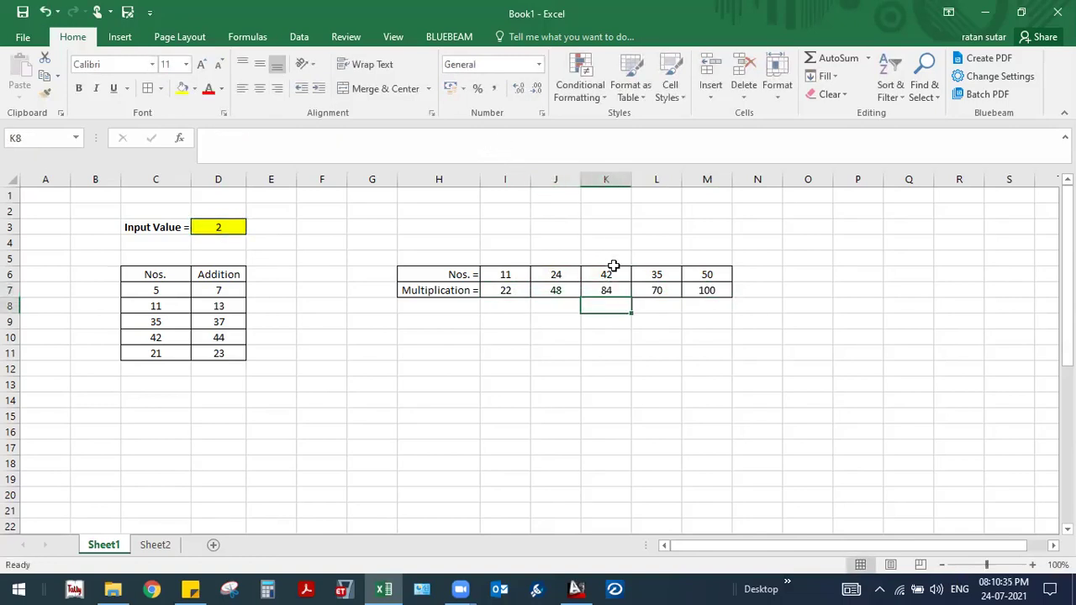
click(649, 289)
click(543, 146)
key(Return)
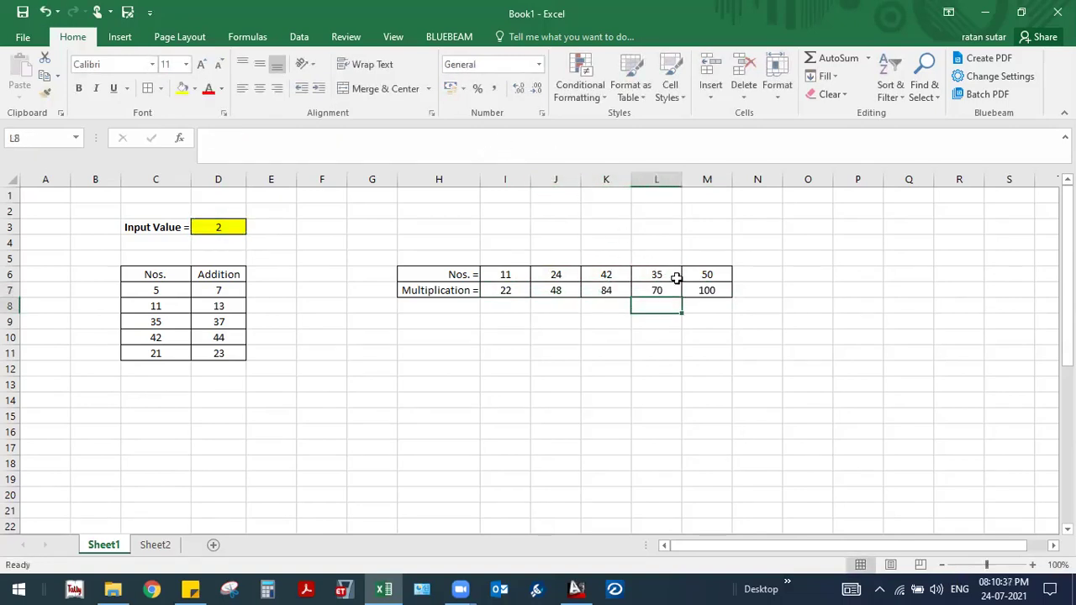
click(702, 289)
click(554, 149)
key(Return)
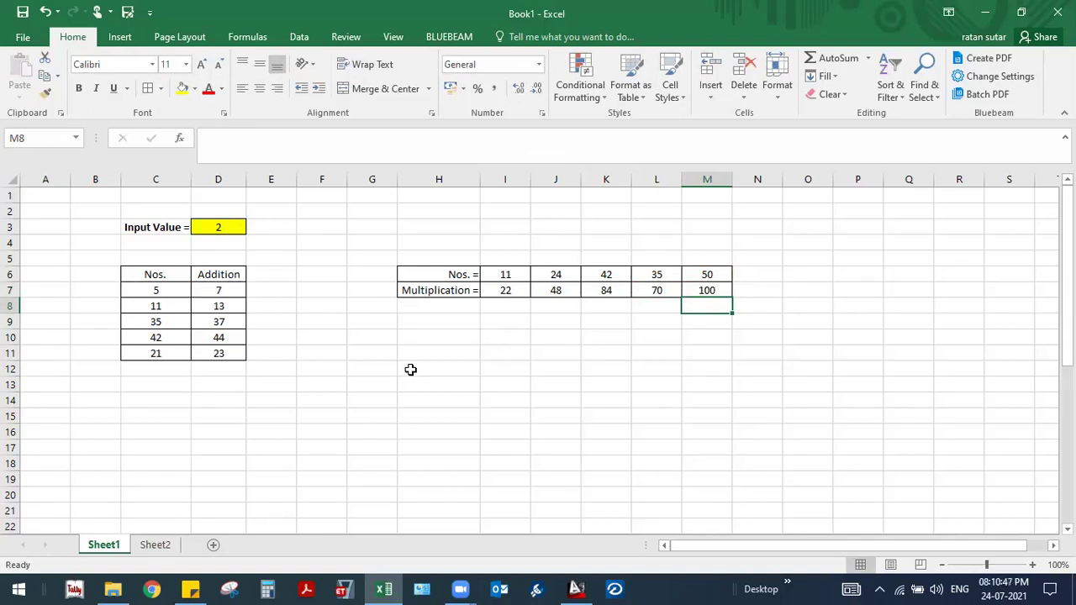
Step: Fill I7 down to I13, then lock it as =$D$3*I6 and fill down again
click(507, 288)
drag(534, 297, 522, 387)
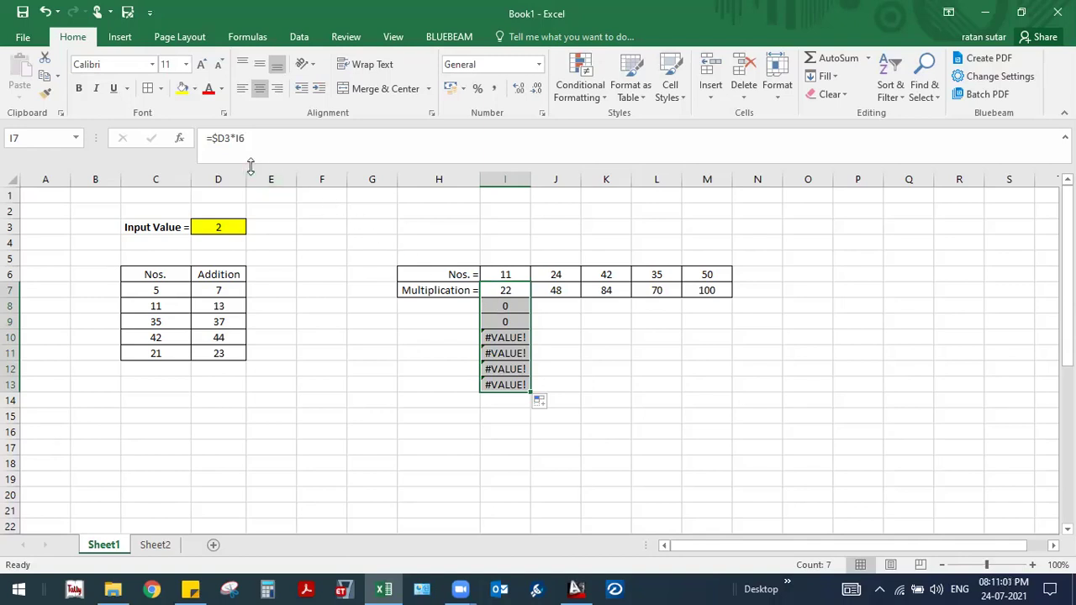
click(224, 140)
text($)
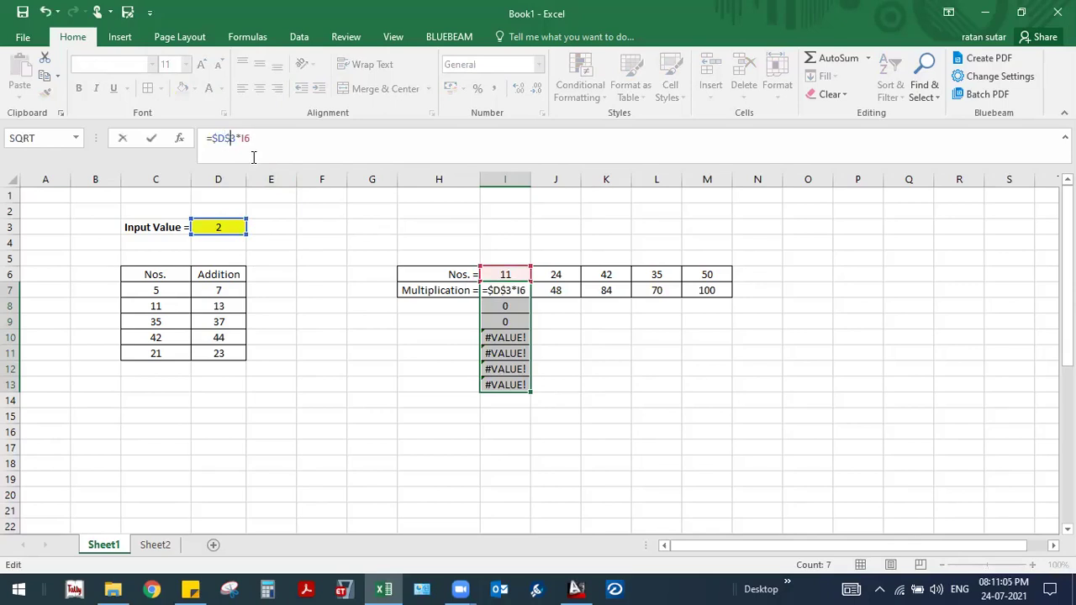
key(Return)
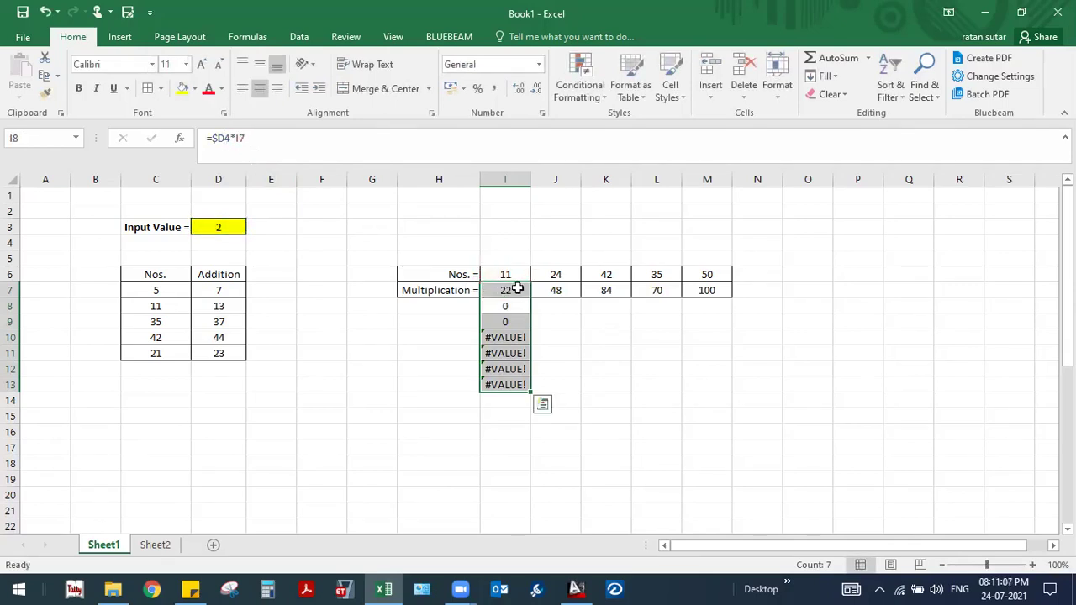
click(517, 290)
drag(531, 297, 571, 381)
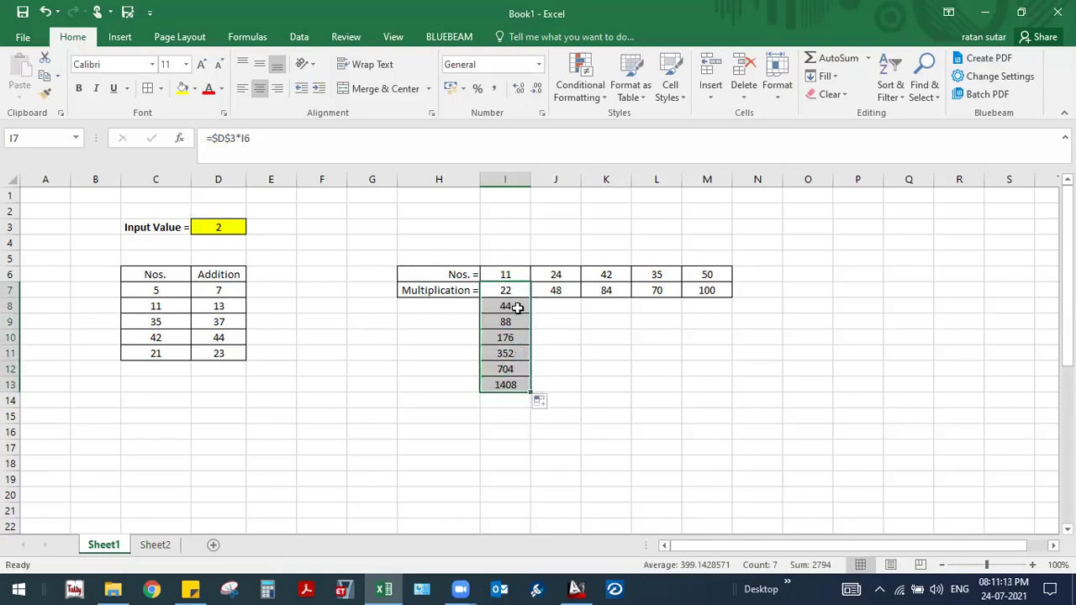
Step: Step through the copied formulas in I7:I13 to inspect their references
click(399, 134)
key(Return)
key(F2)
key(Return)
key(F2)
key(Return)
key(F2)
key(Return)
key(F2)
key(Return)
key(F2)
key(Return)
key(F2)
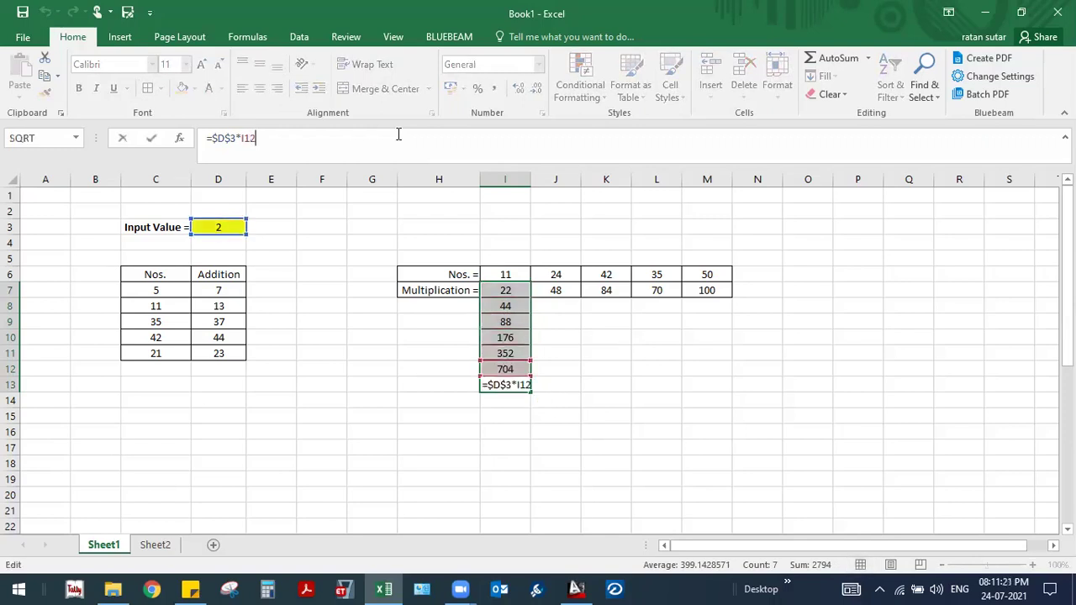
key(Return)
Step: Show that I7 references I6 (value 11) and recheck the formulas in I8 and I9
click(505, 274)
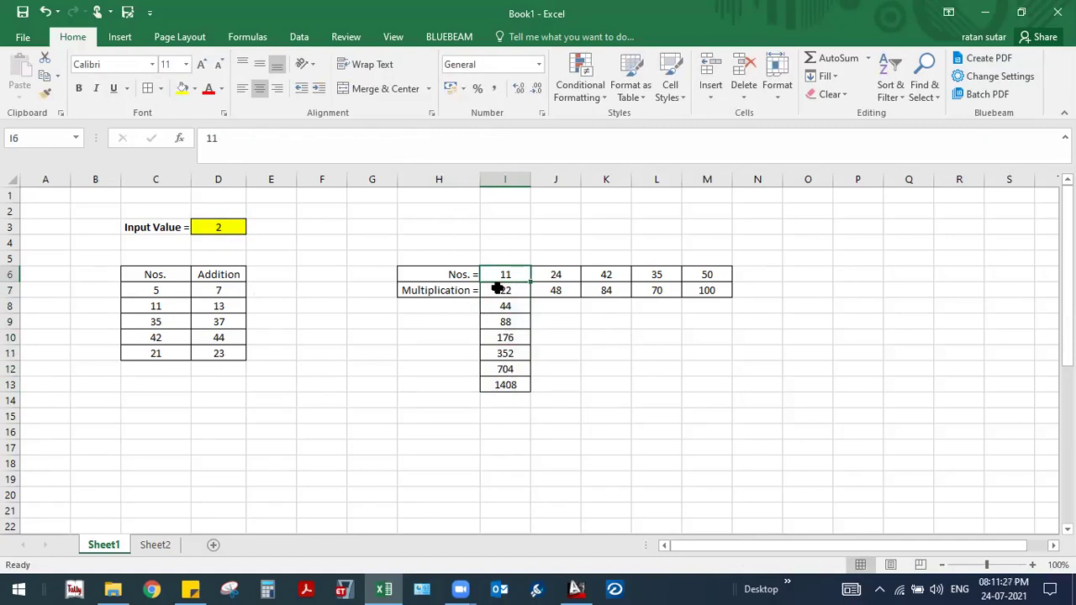
double_click(497, 288)
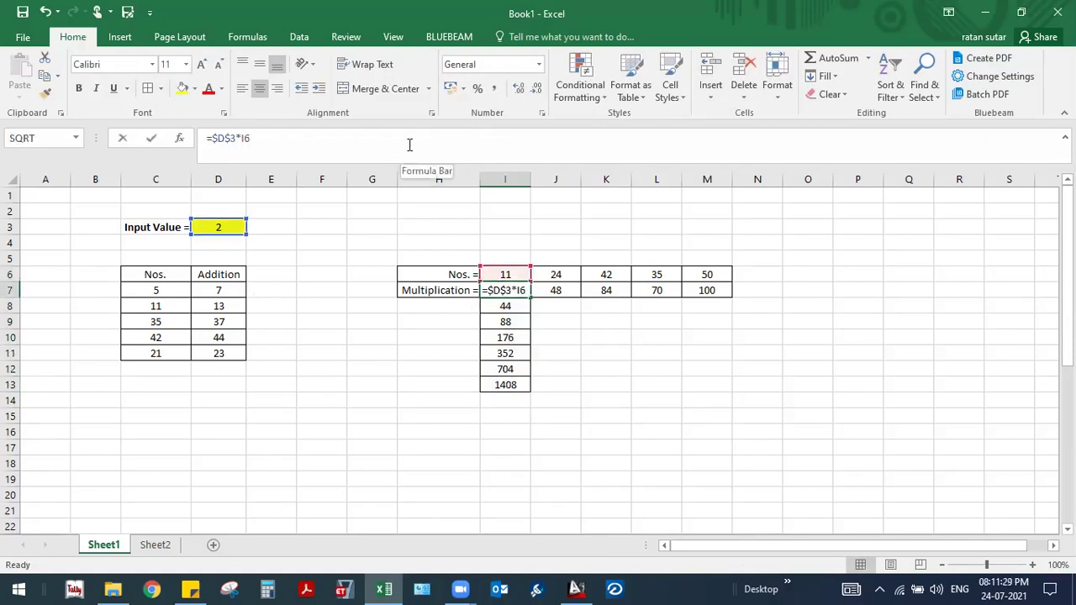
key(Return)
key(F2)
key(Return)
key(F2)
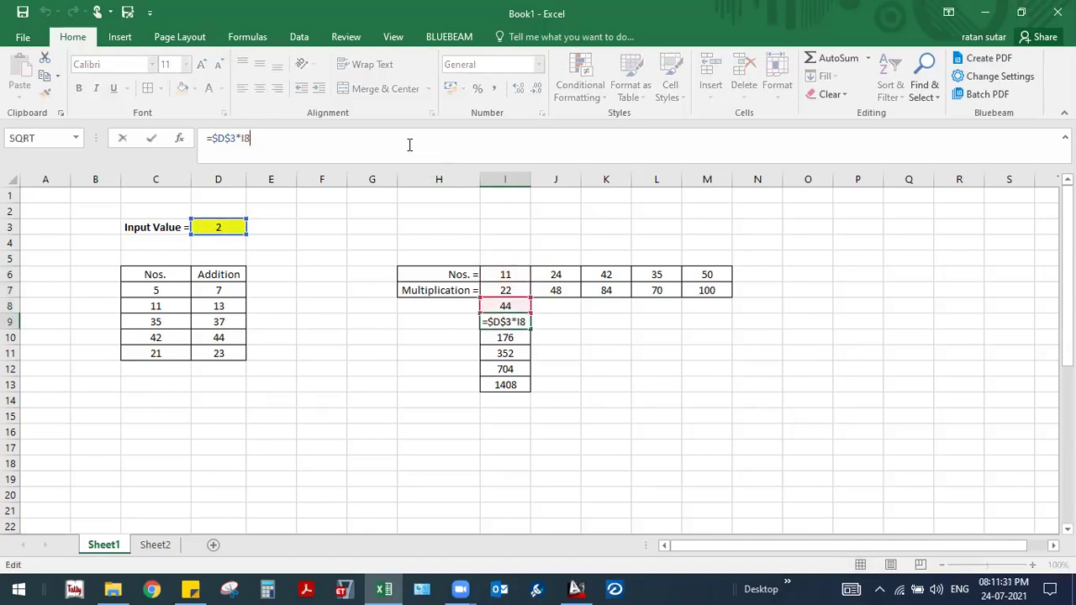
key(Return)
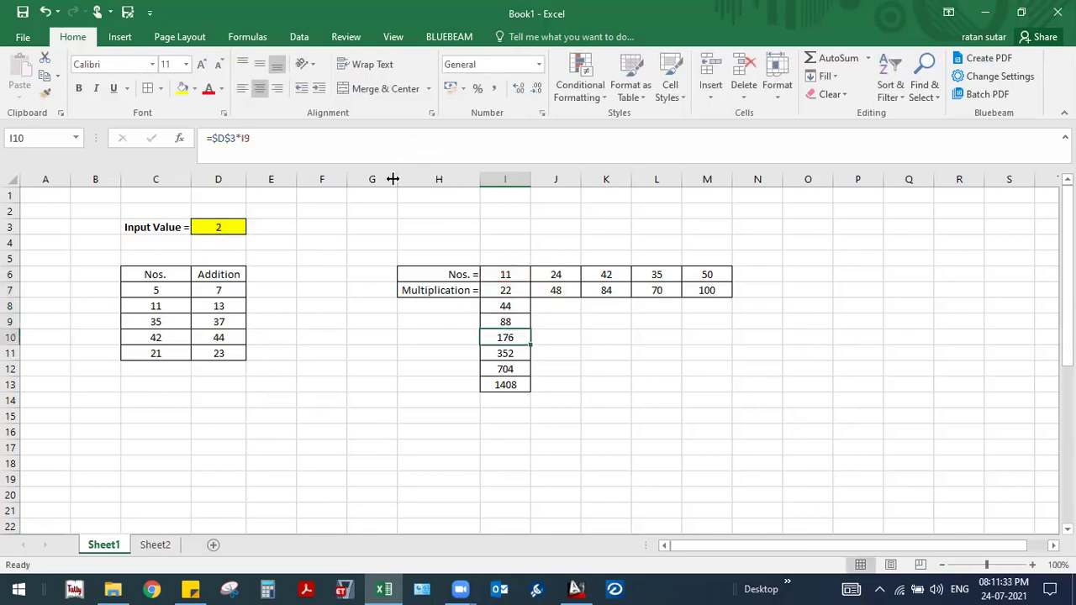
Step: Change I7 to =$D$3*I$6 and fill it down to I13, giving 22 each
click(504, 274)
click(501, 288)
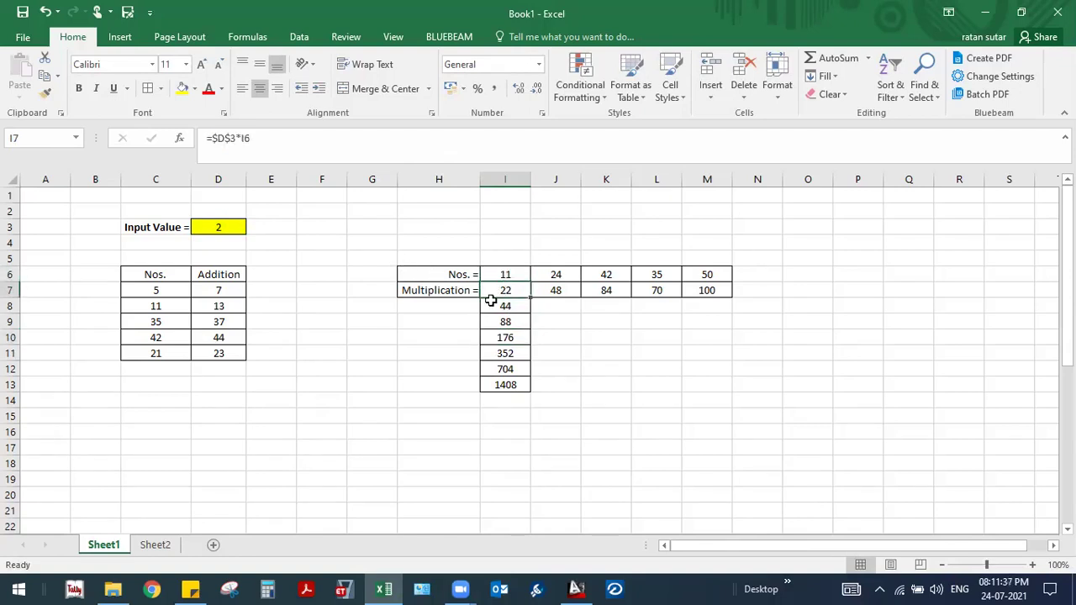
click(252, 137)
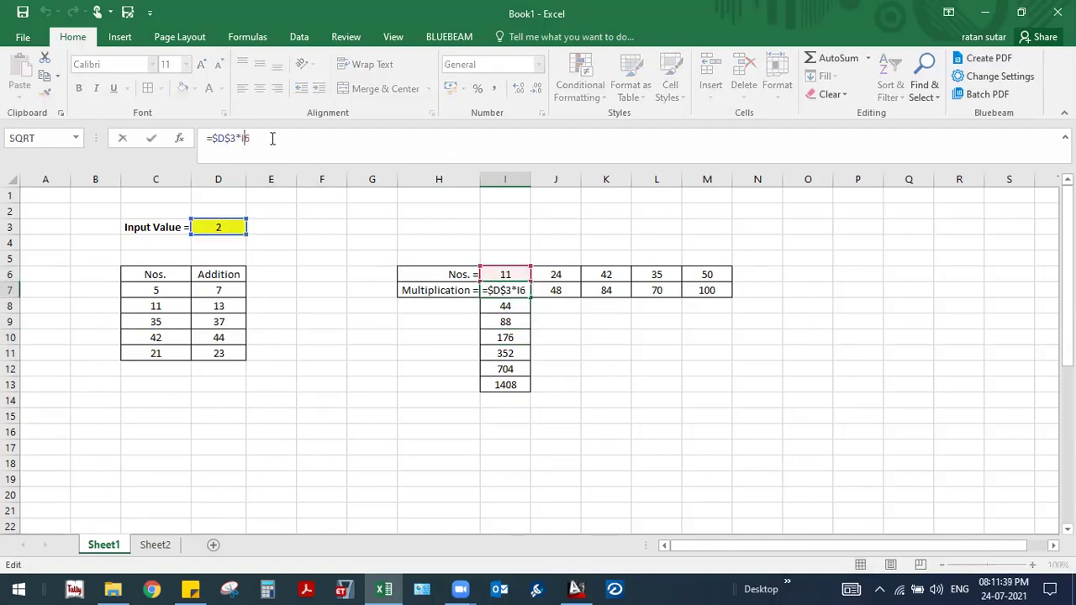
key(Left)
text($)
key(Return)
click(508, 292)
drag(532, 297, 535, 381)
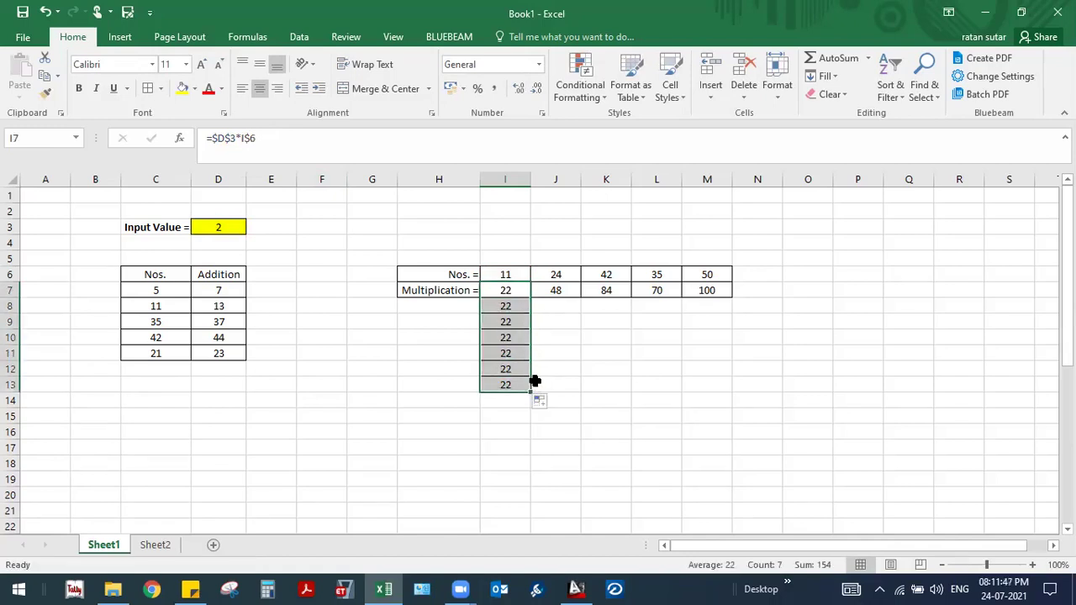
click(507, 304)
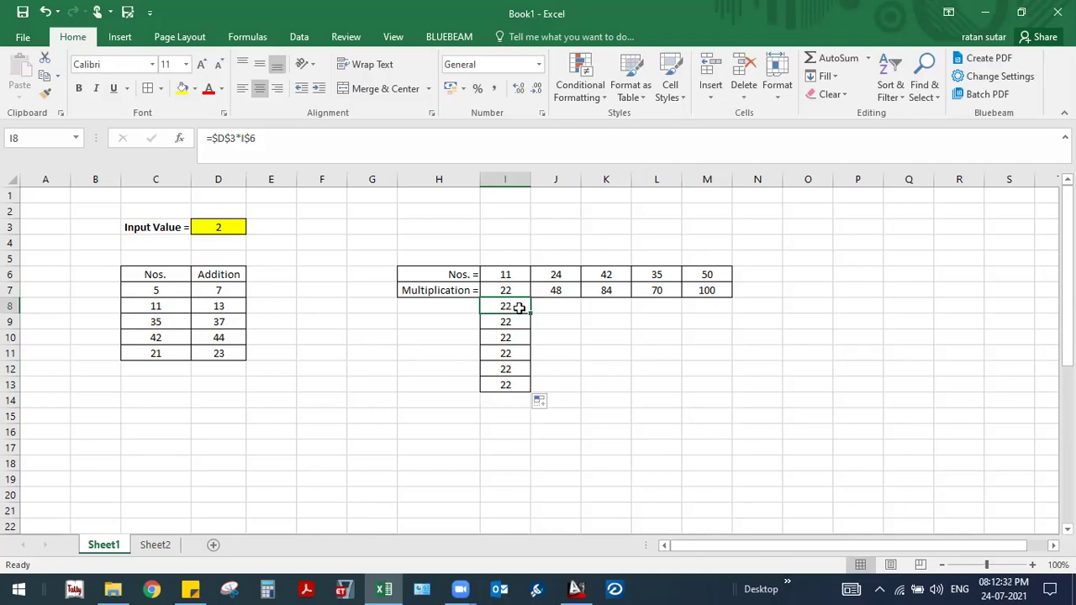
click(556, 286)
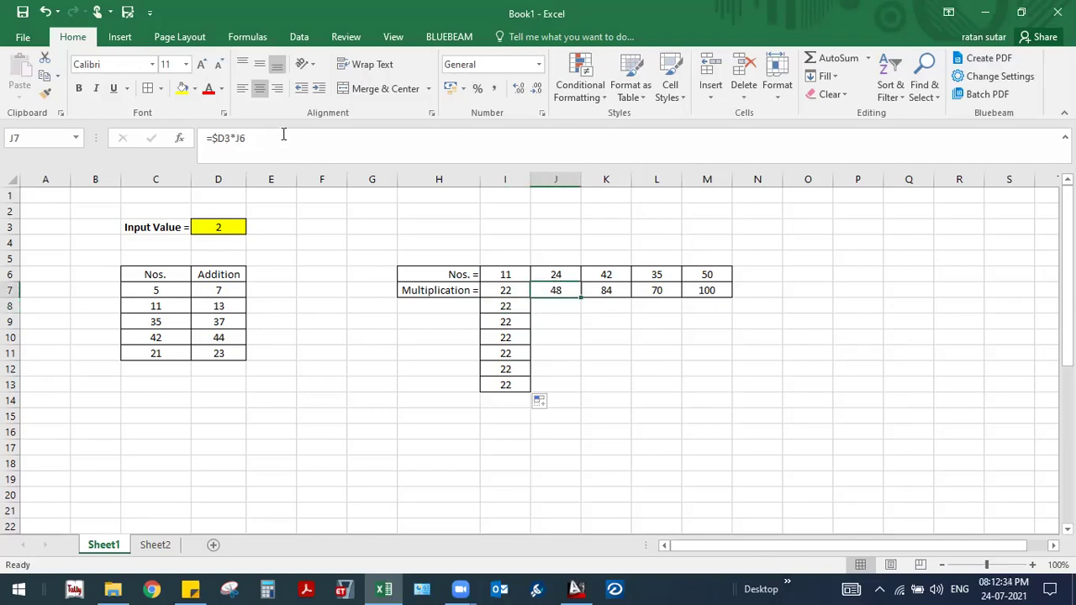
click(236, 136)
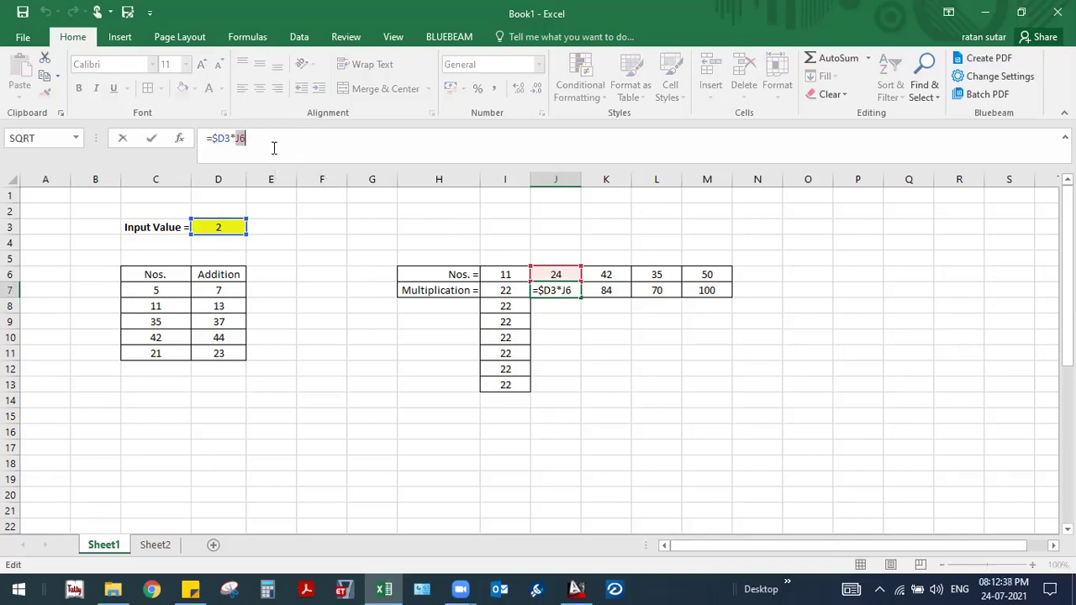
key(Left)
key(F4)
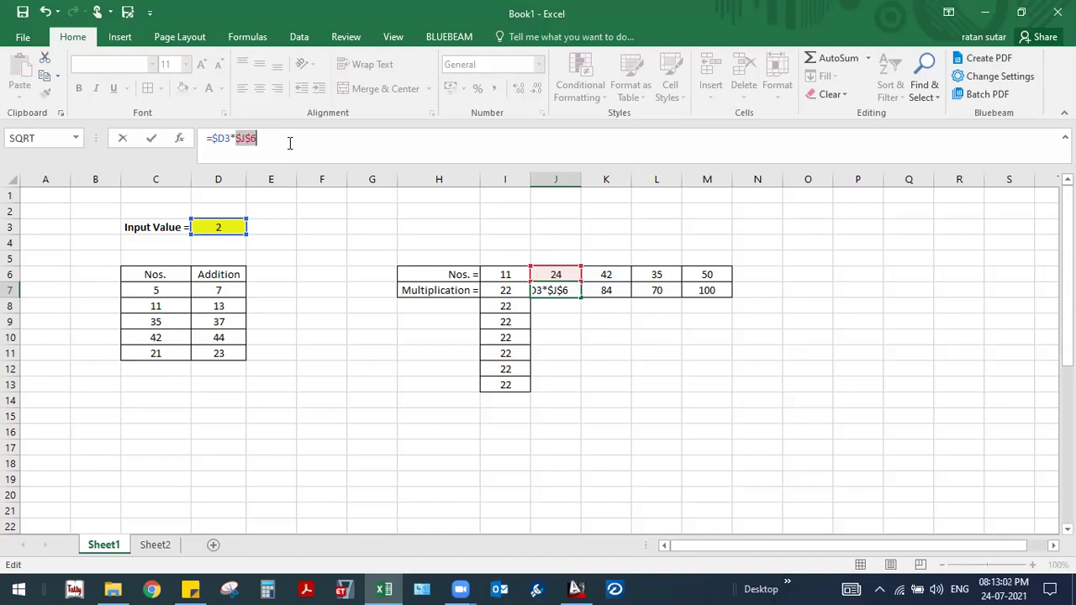
key(F4)
text(4)
key(Escape)
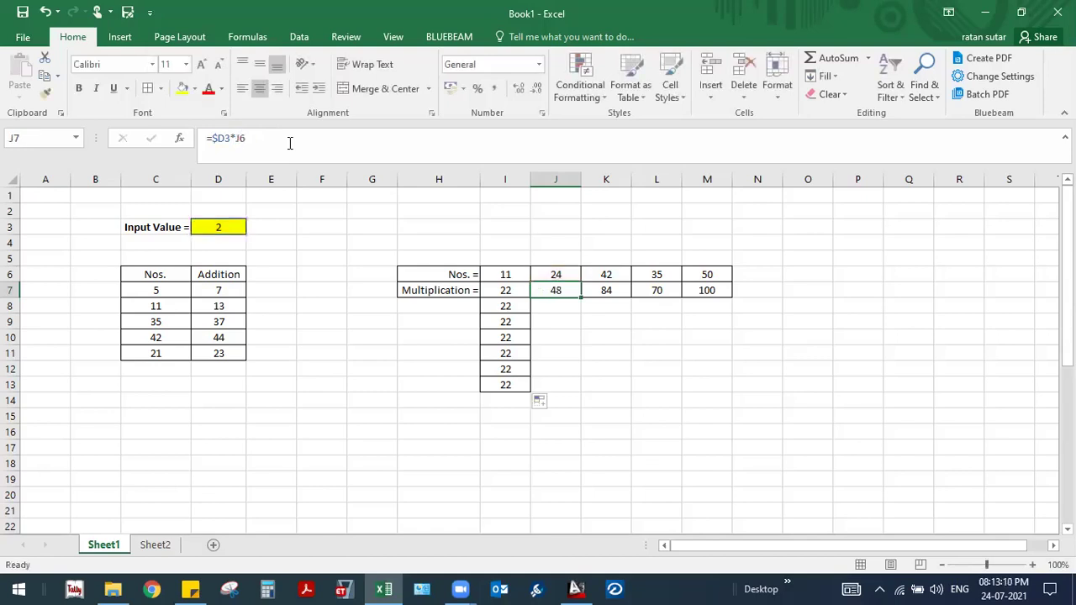
key(F2)
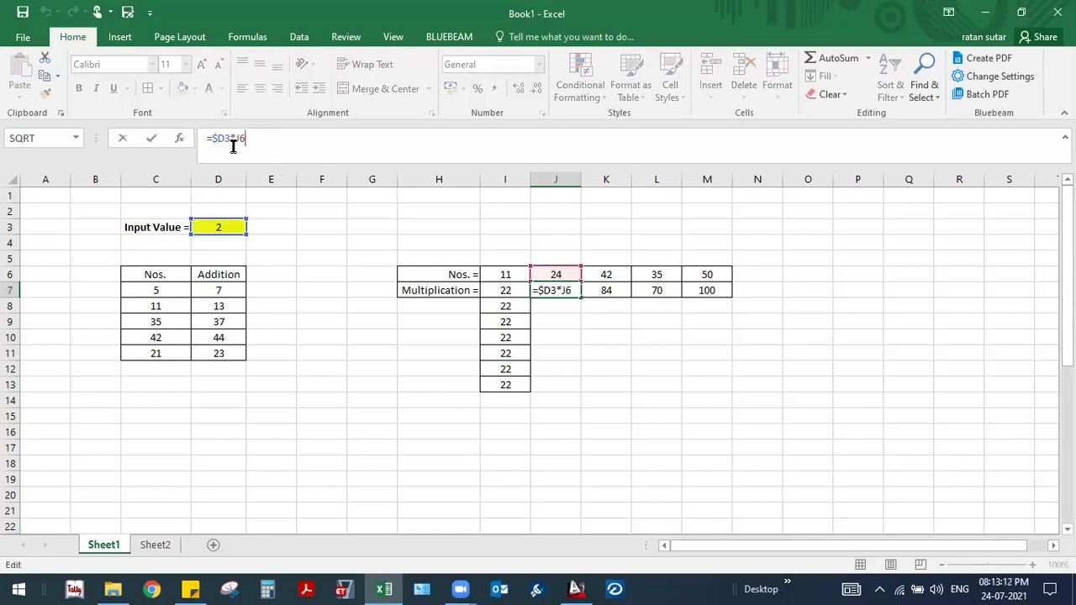
double_click(241, 138)
key(F4)
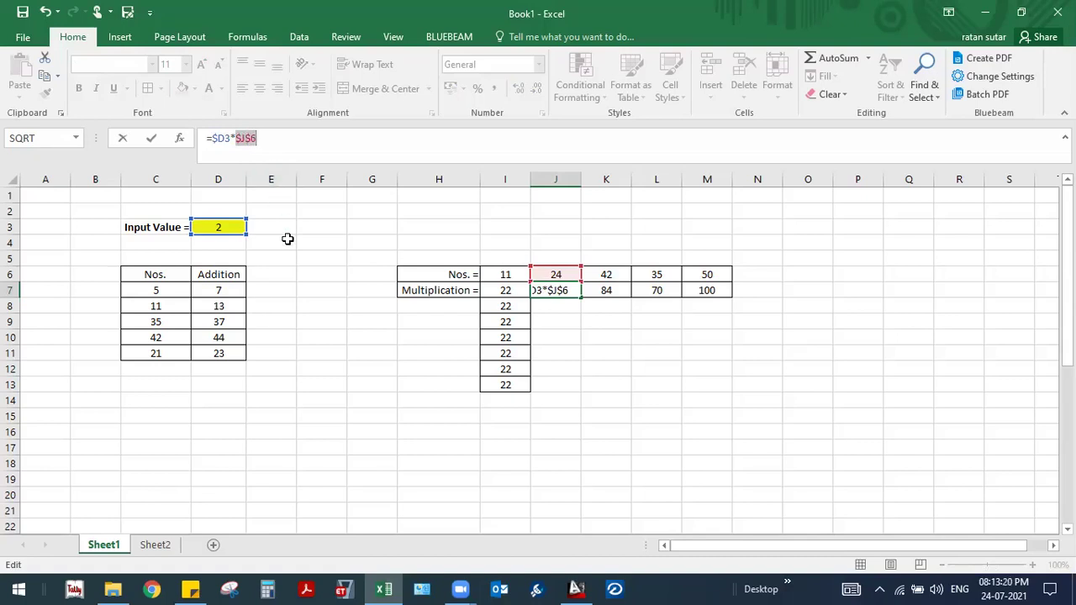
key(F4)
key(F4)
key(F4)
key(ctrl+Return)
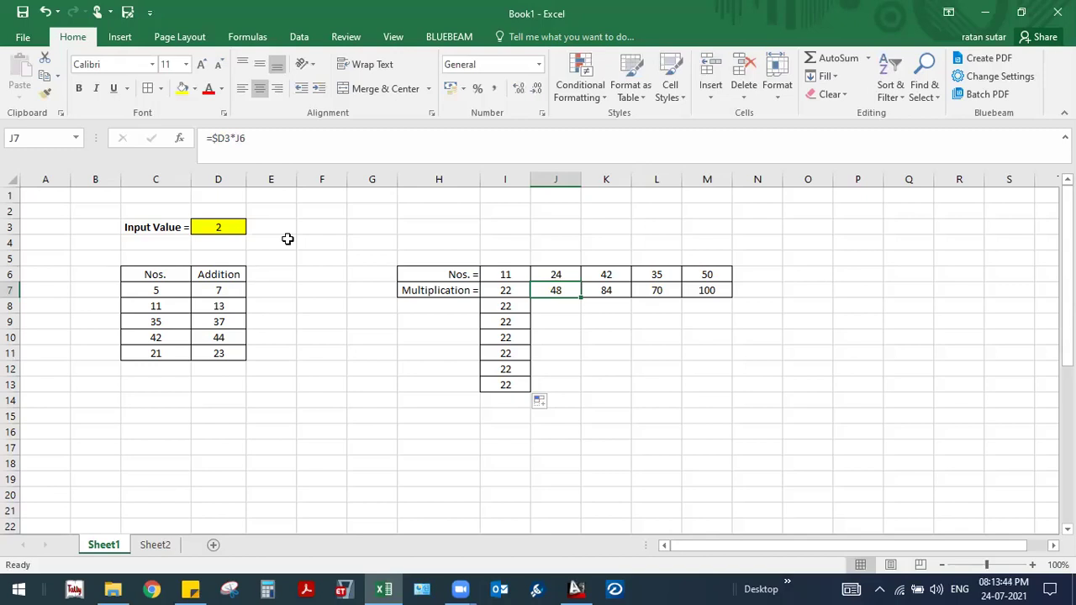